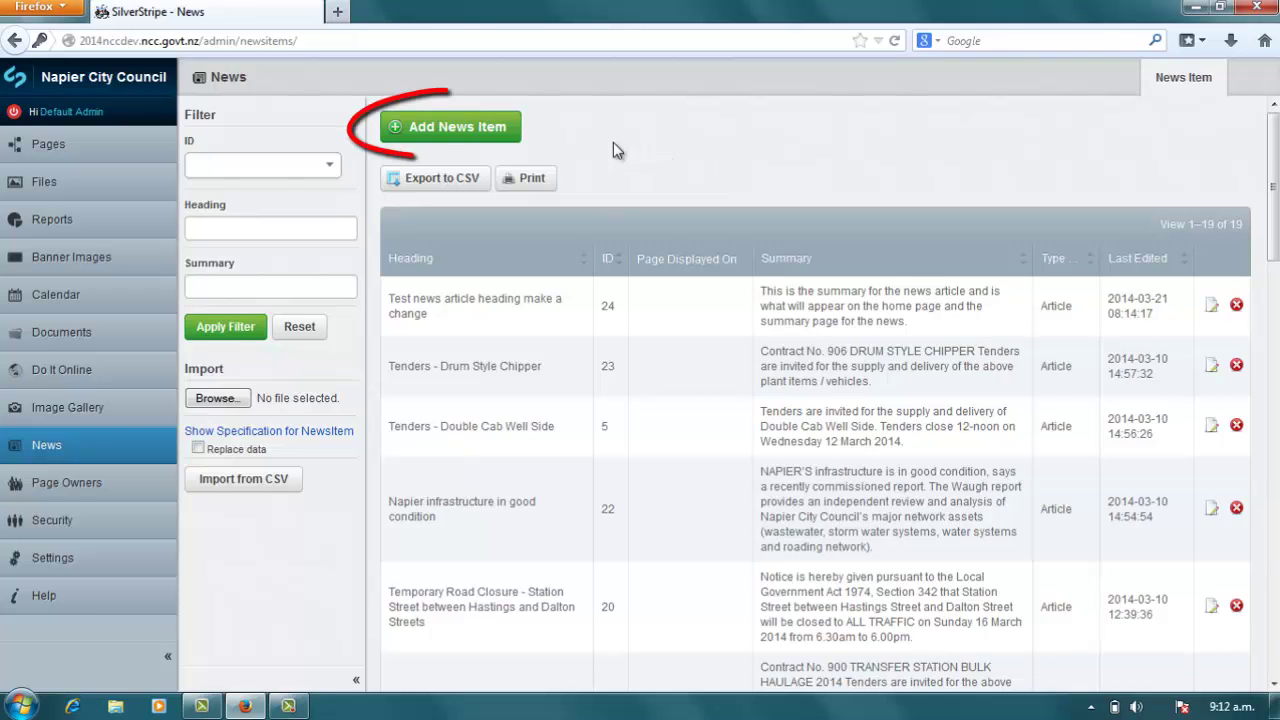
- Start a new news item with the heading "Test News item" and set its show date to Sunday 23 March 2014
{"action": "left_click", "coordinate": [477, 128]}
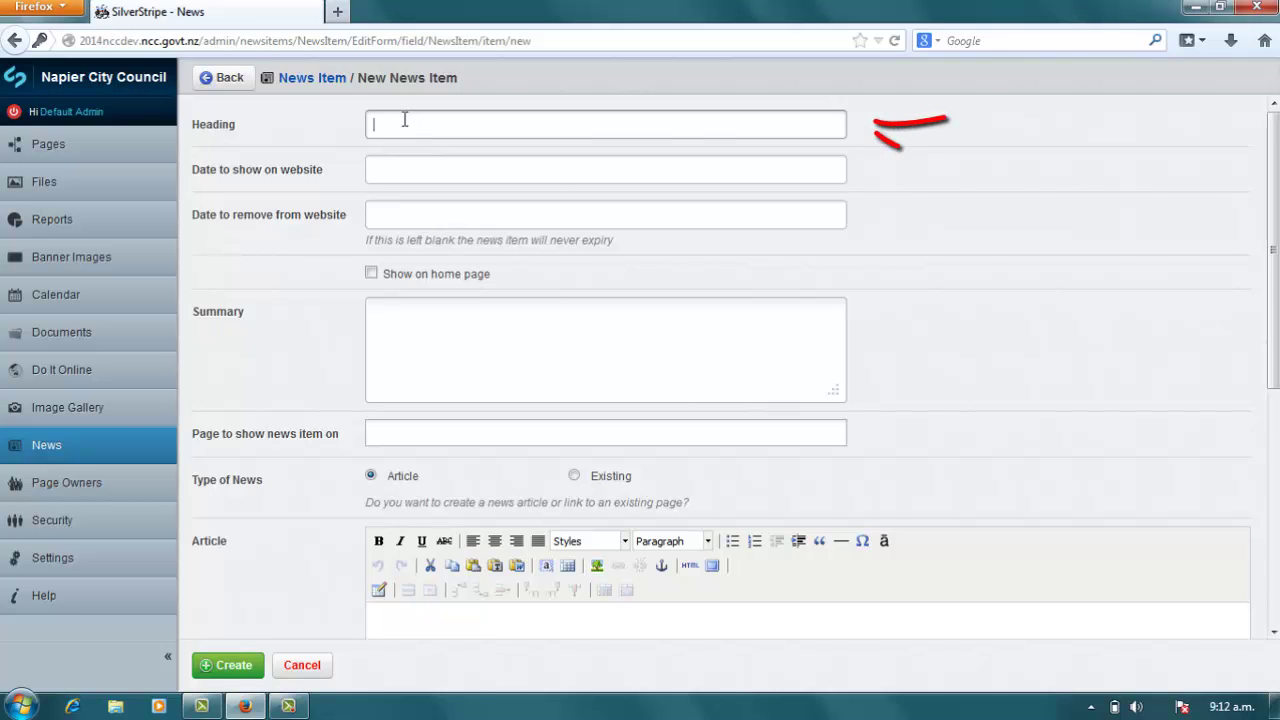
{"action": "type", "text": "Test News item"}
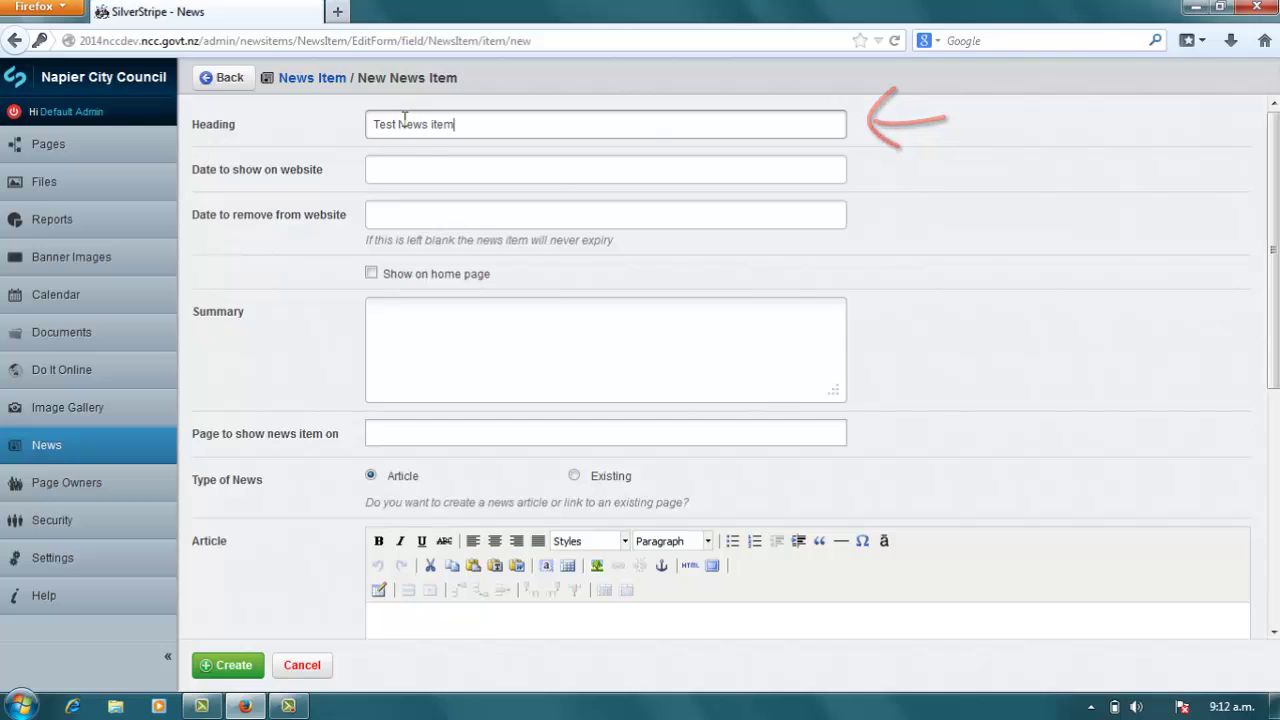
{"action": "left_click", "coordinate": [423, 171]}
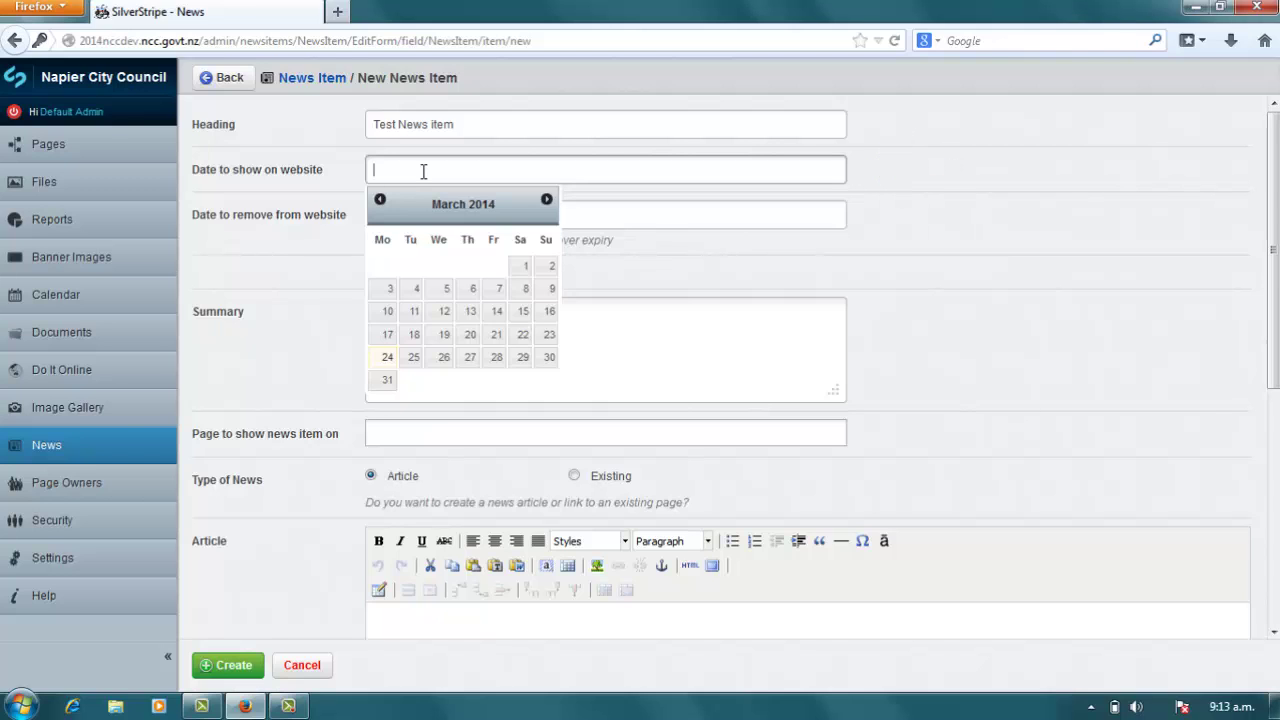
{"action": "left_click", "coordinate": [548, 336]}
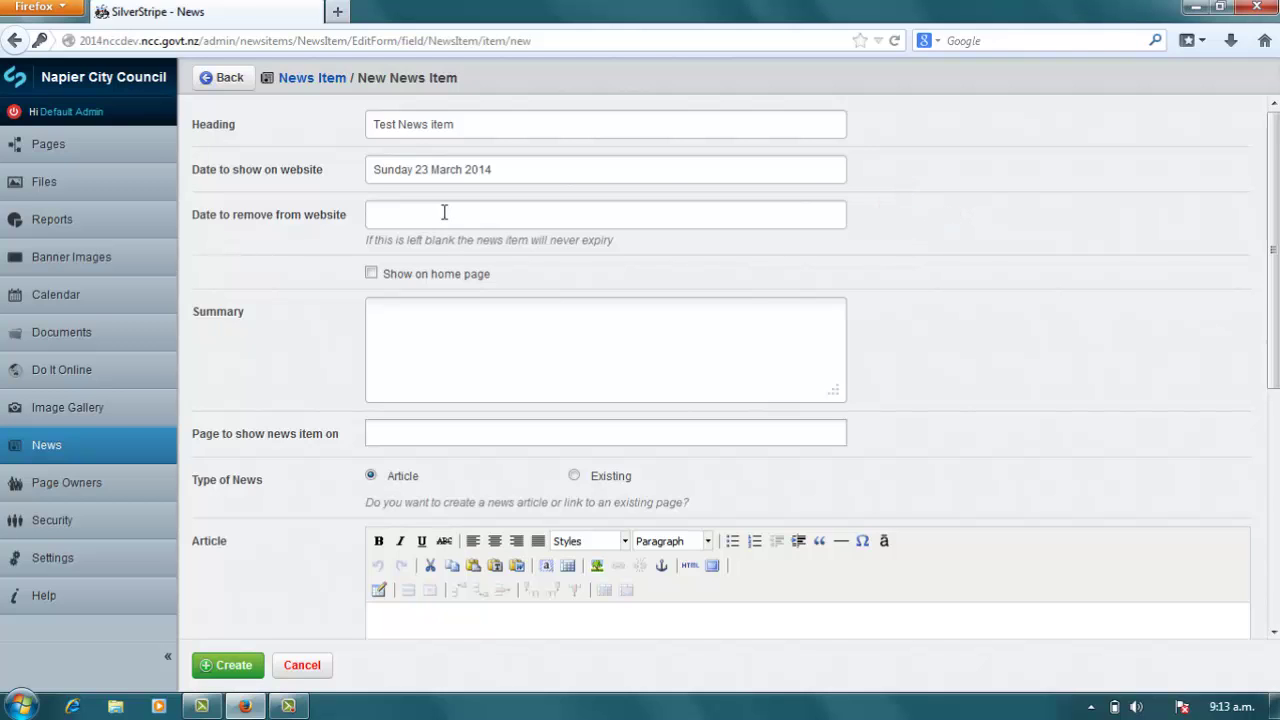
- Enter the summary "Enter summary here" and assign the item to the Latest News and Media Releases pages
{"action": "left_click", "coordinate": [398, 313]}
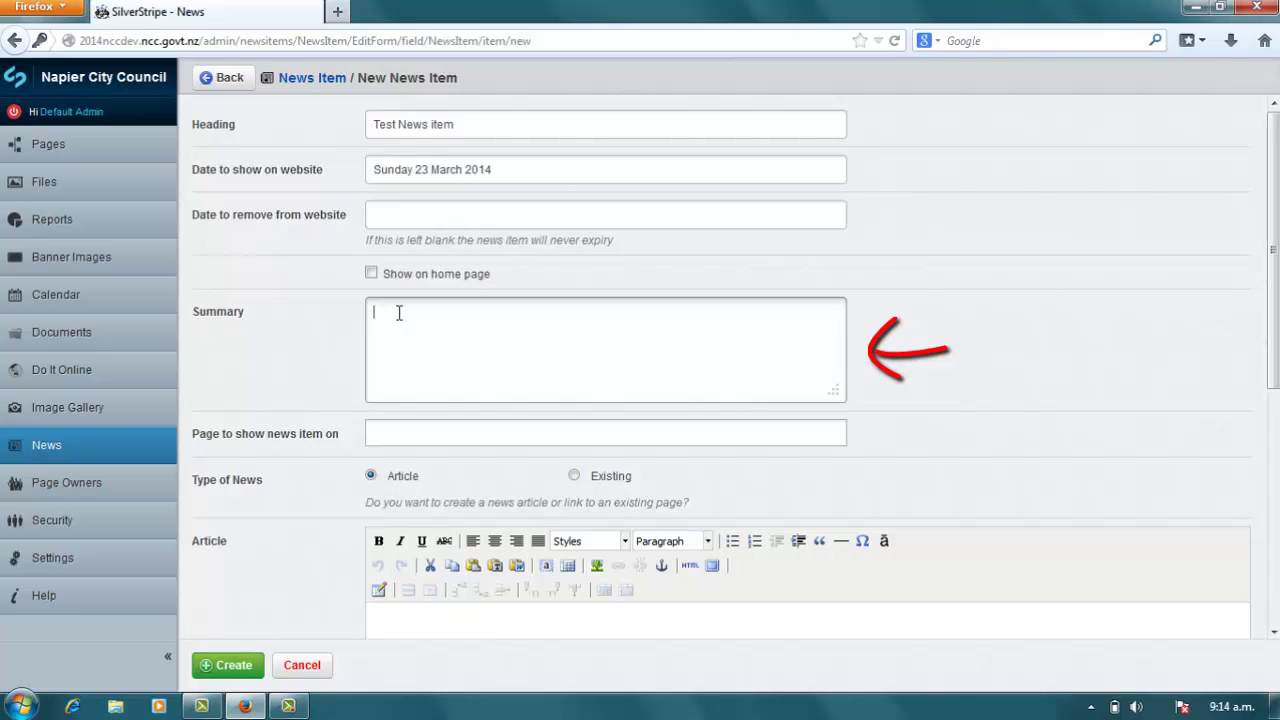
{"action": "type", "text": "Enter summary here"}
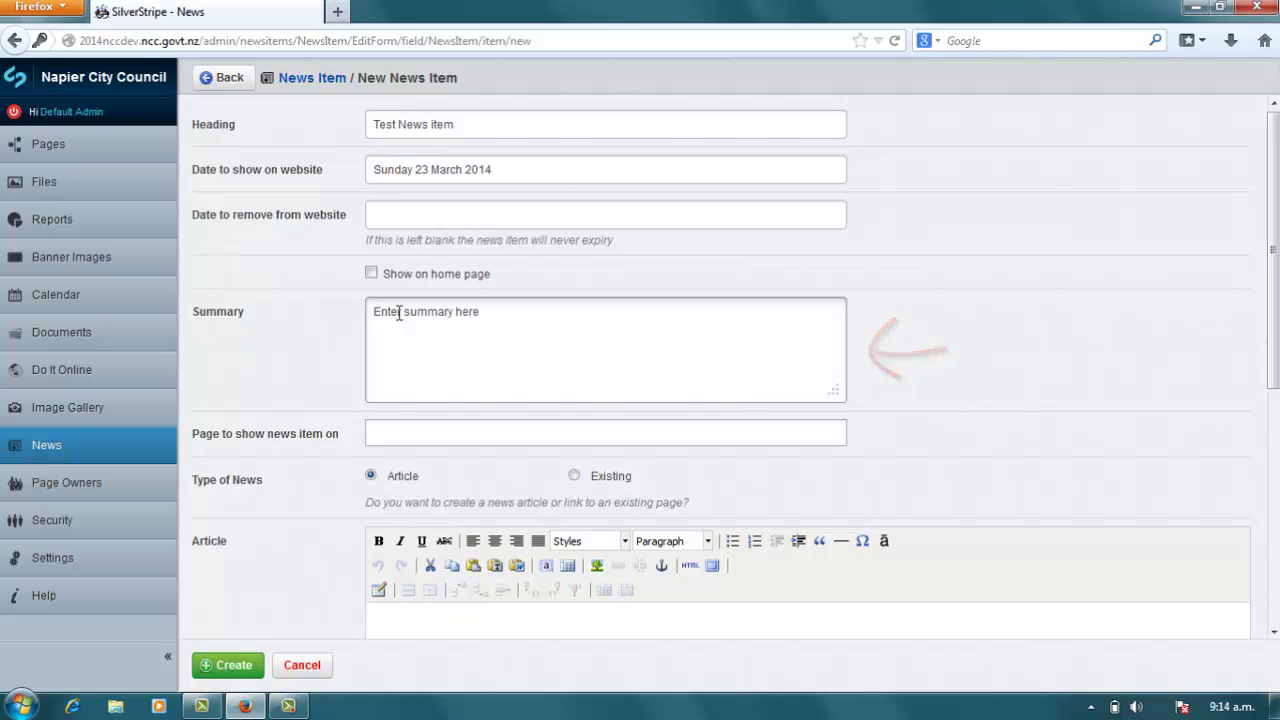
{"action": "left_click", "coordinate": [448, 435]}
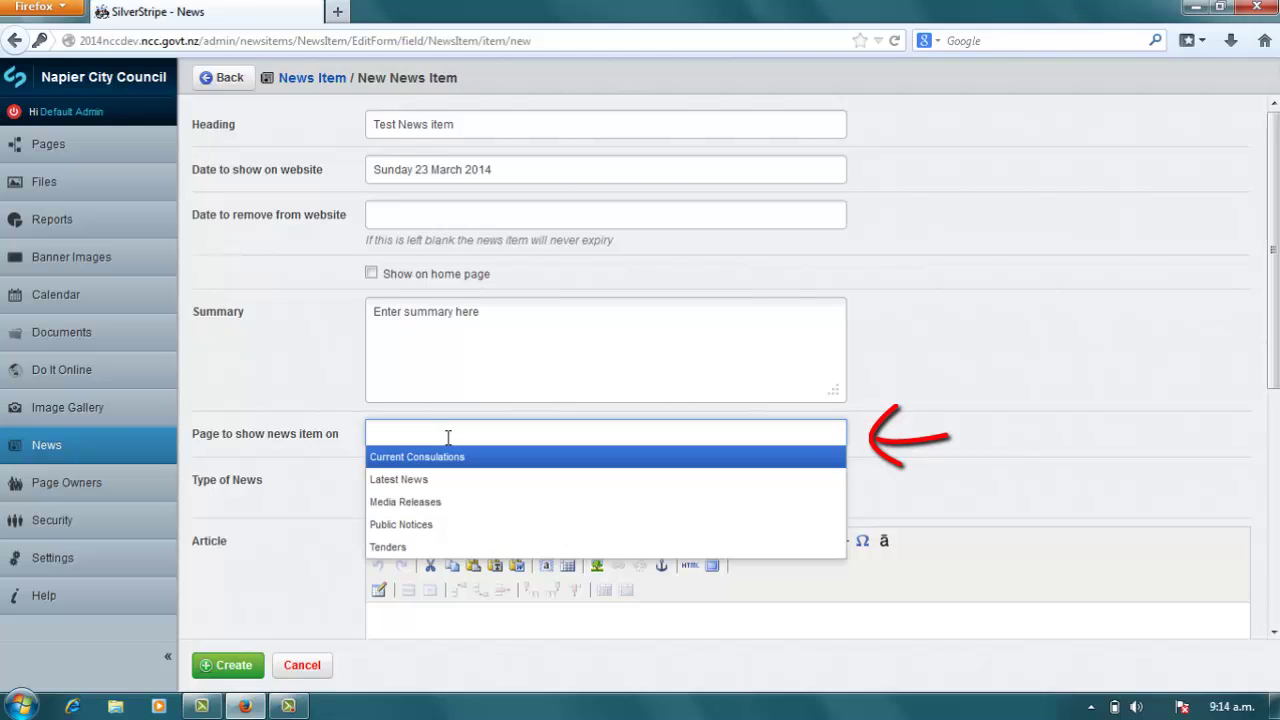
{"action": "left_click", "coordinate": [414, 482]}
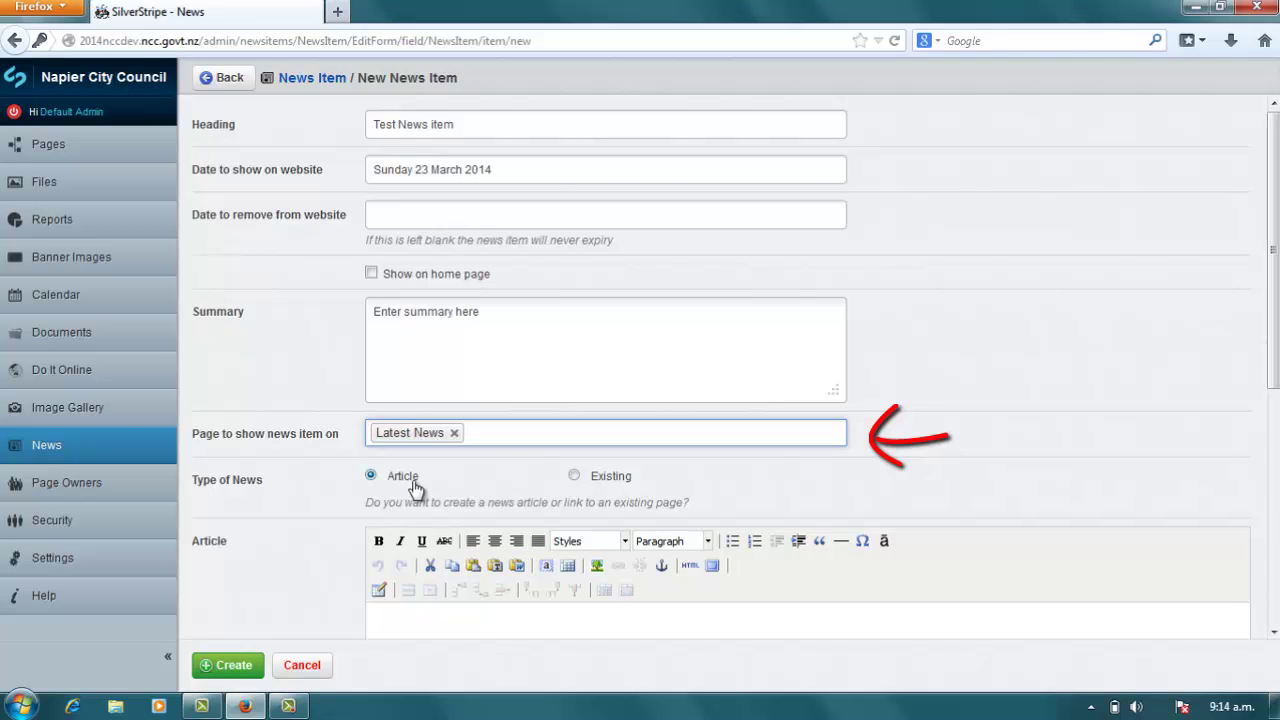
{"action": "left_click", "coordinate": [536, 434]}
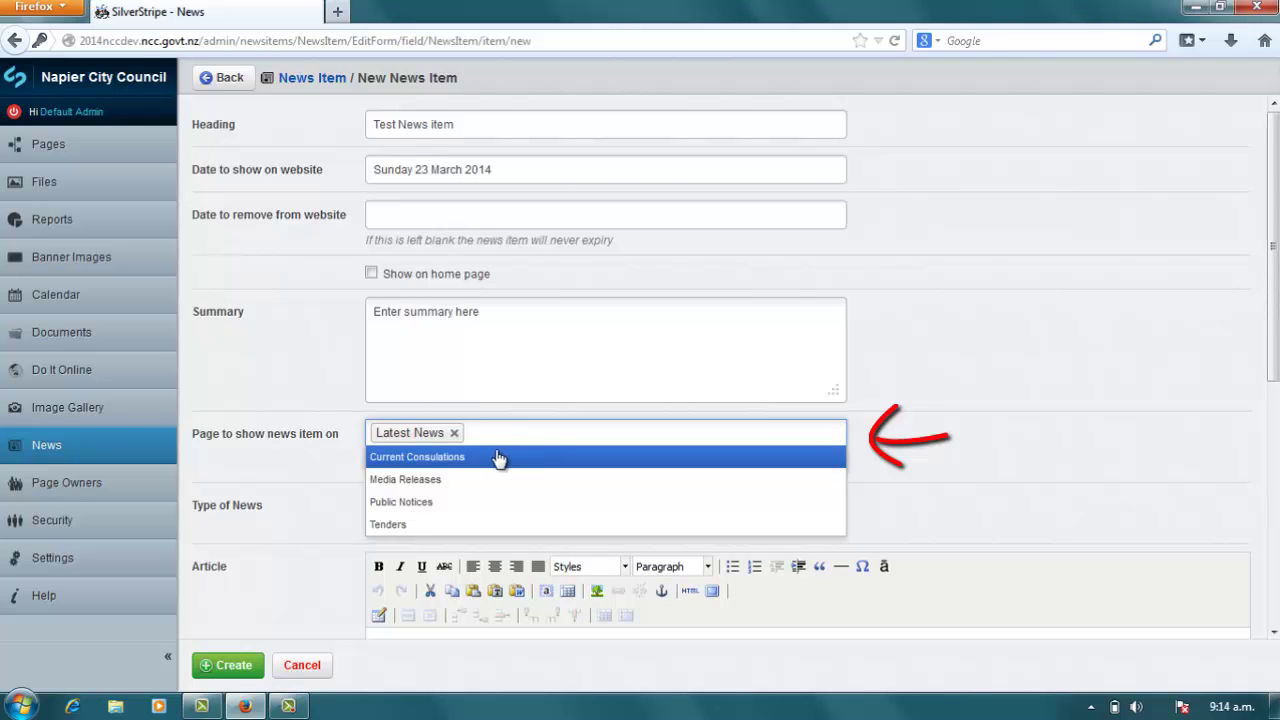
{"action": "left_click", "coordinate": [431, 480]}
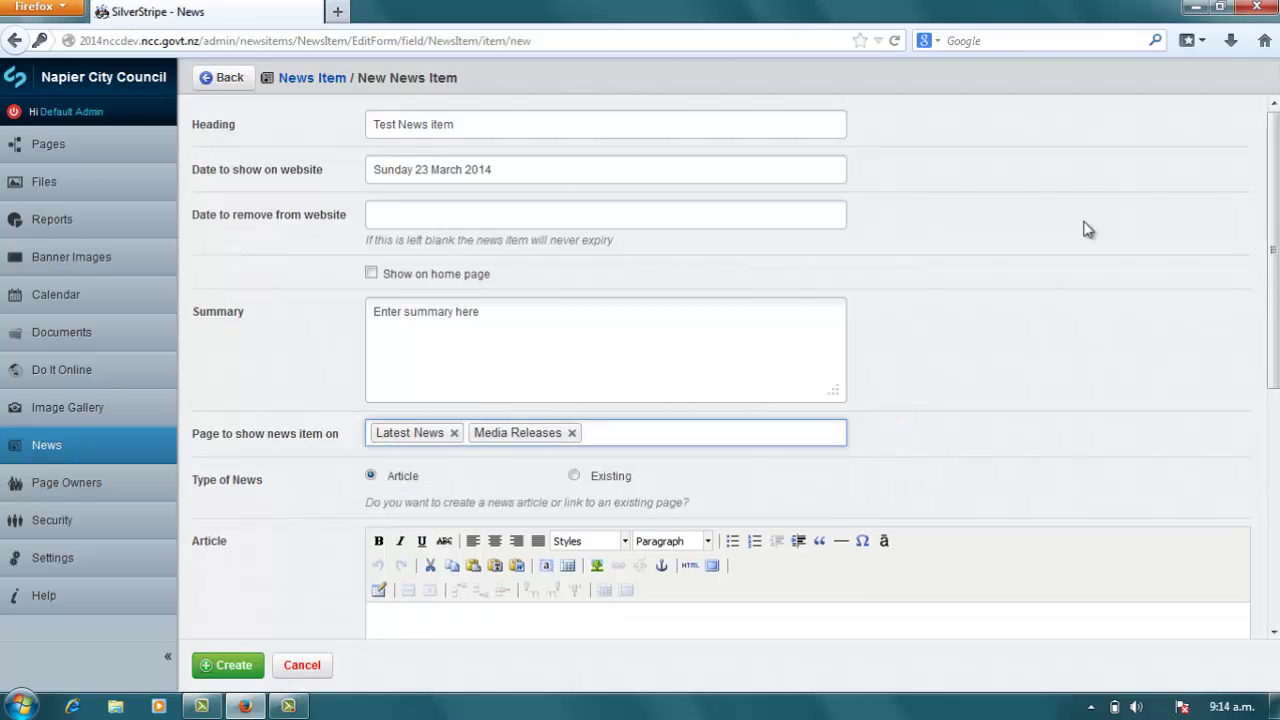
- Try the Existing news type, view its list of source pages without choosing one, and restore the Article type
{"action": "left_click_drag", "start_coordinate": [1272, 205], "coordinate": [1272, 323]}
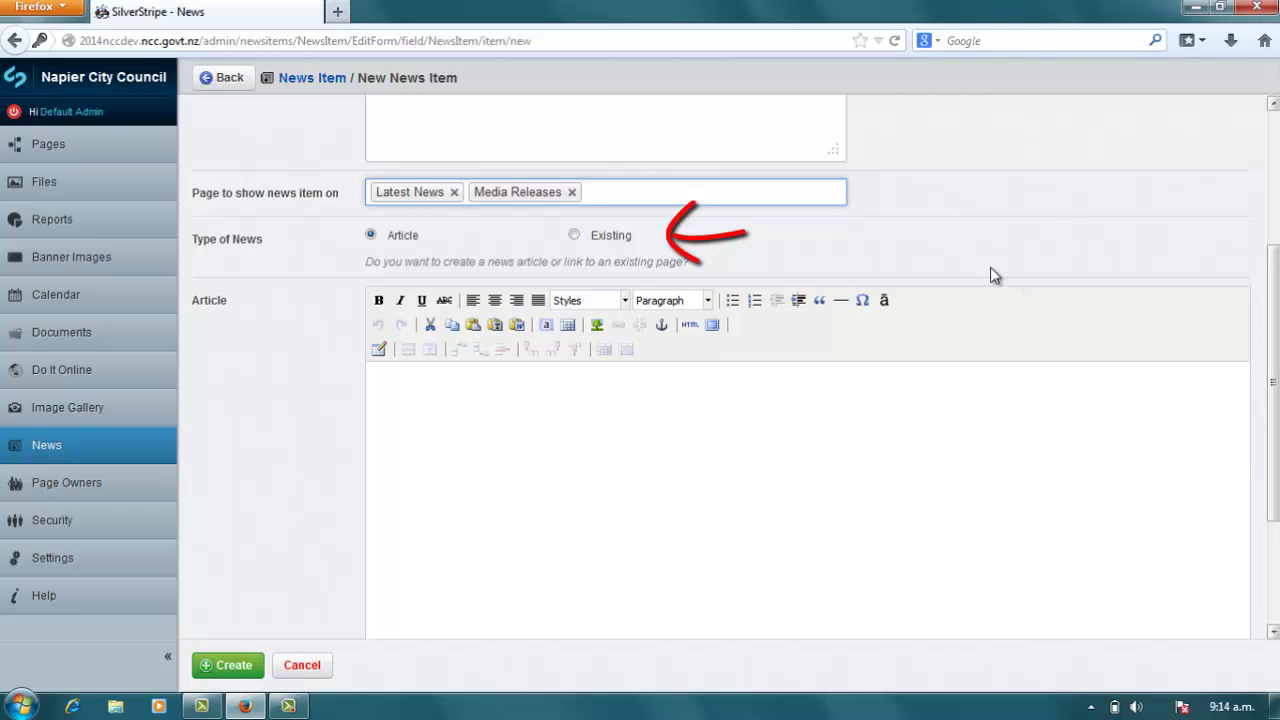
{"action": "left_click", "coordinate": [576, 236]}
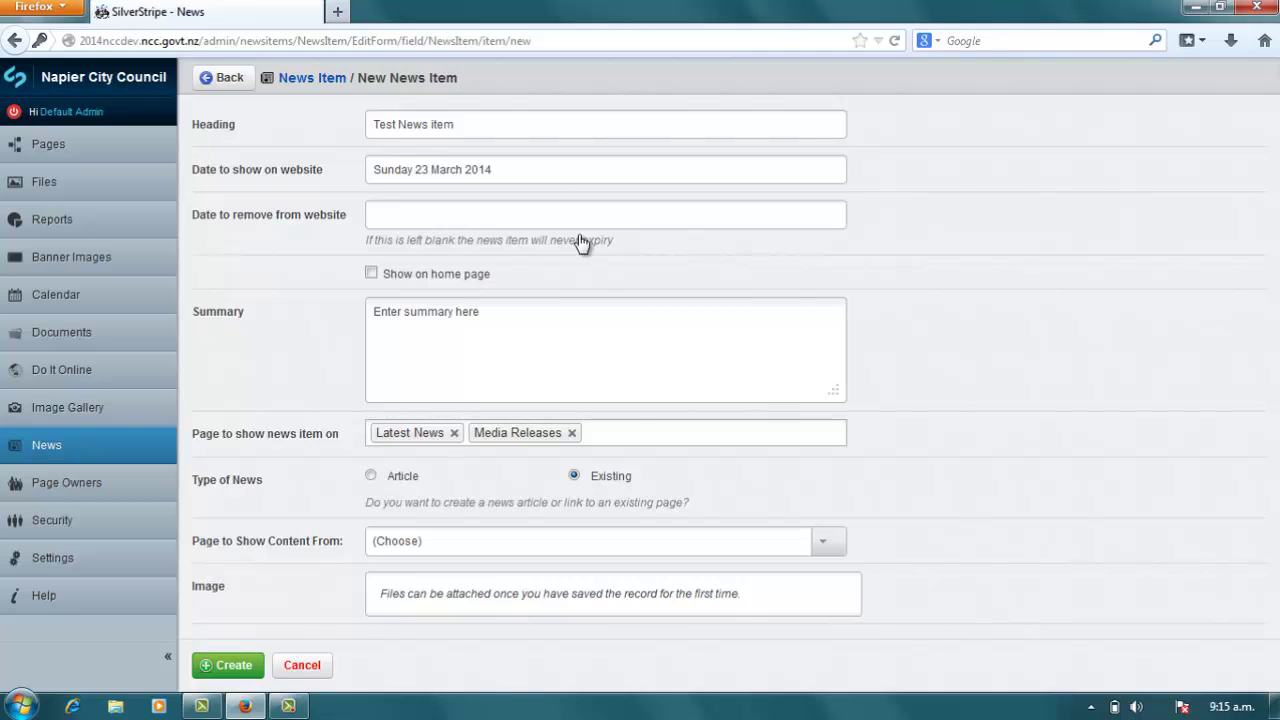
{"action": "left_click", "coordinate": [830, 547]}
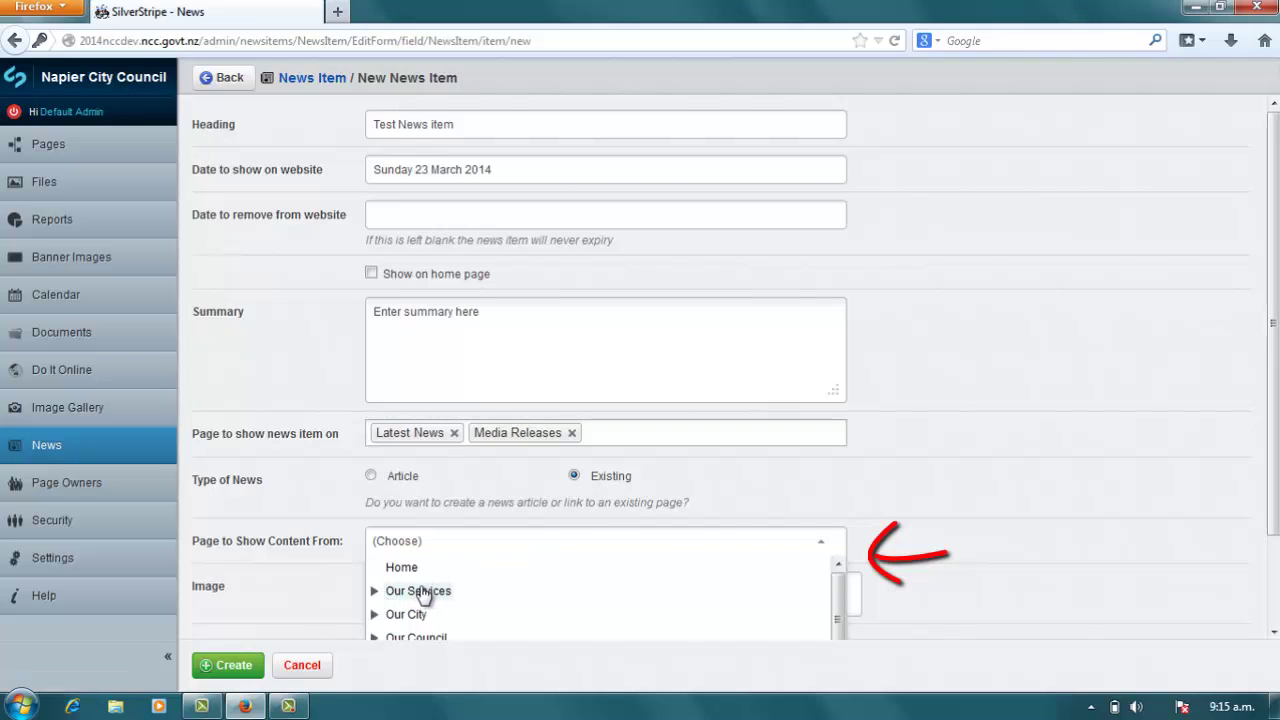
{"action": "left_click", "coordinate": [855, 487]}
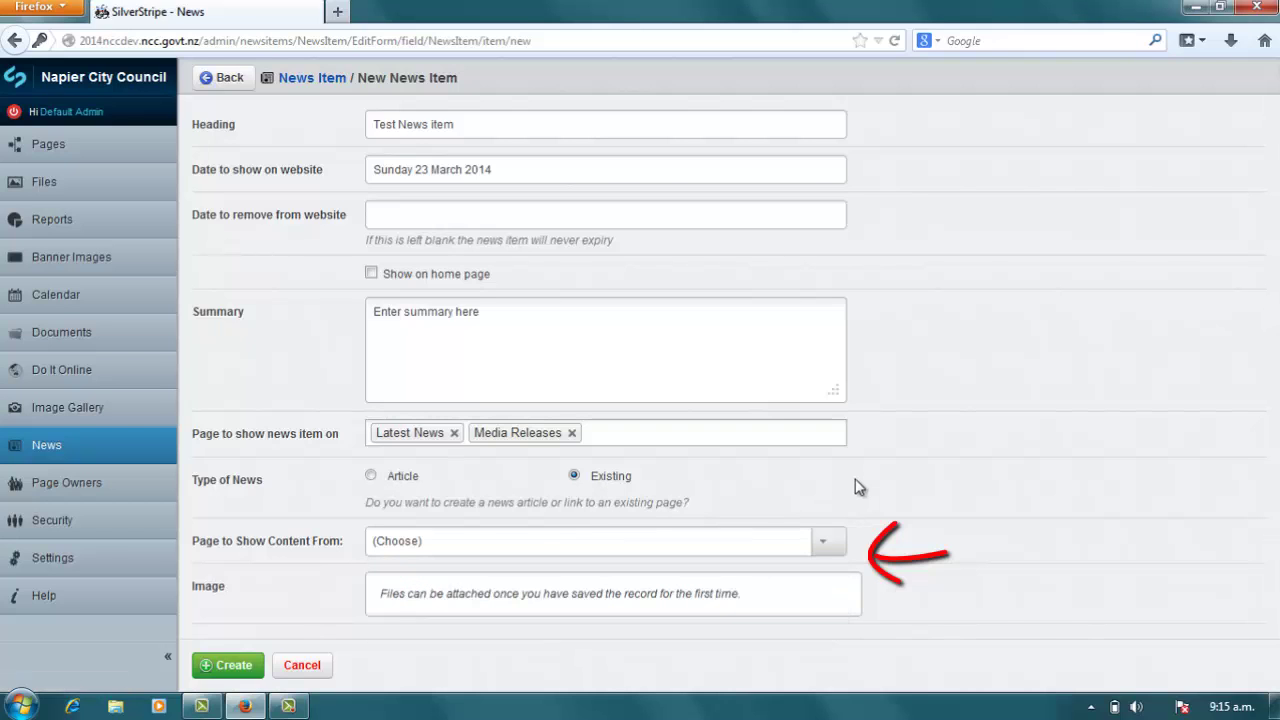
{"action": "left_click", "coordinate": [371, 476]}
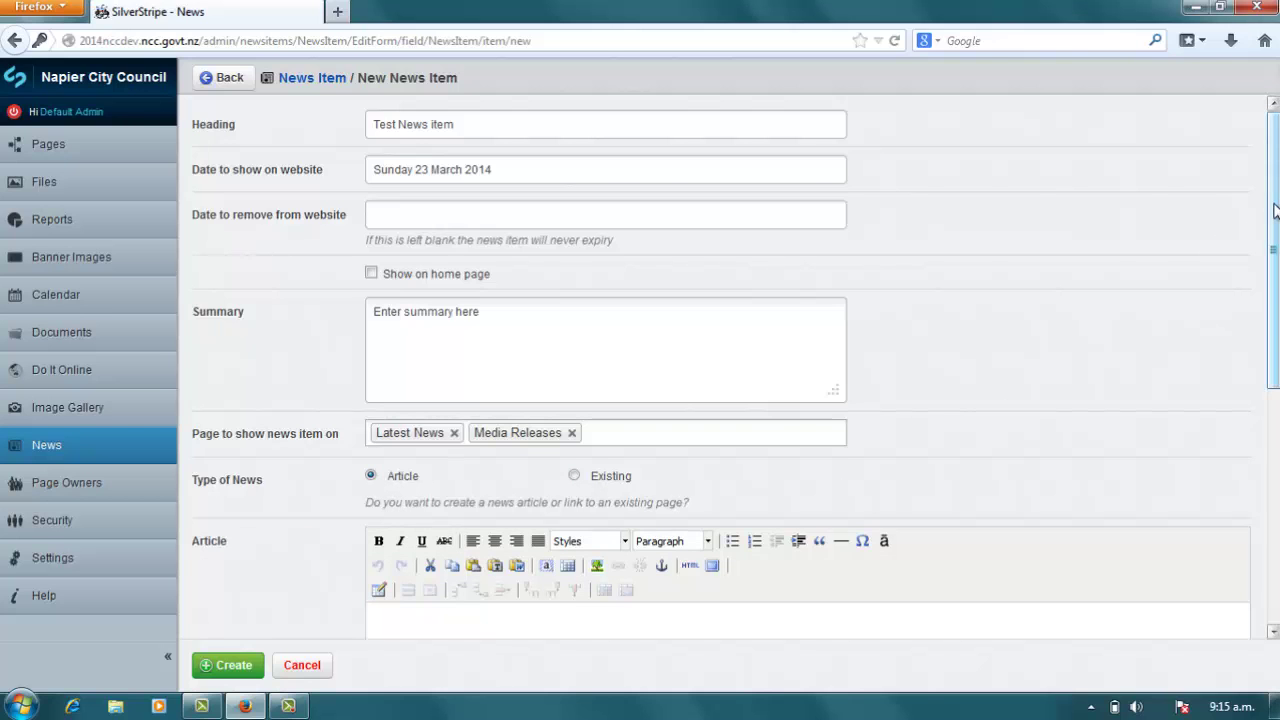
- Write "type you article" in the article body and make "u article" bold and italic
{"action": "left_click_drag", "start_coordinate": [1274, 210], "coordinate": [1273, 353]}
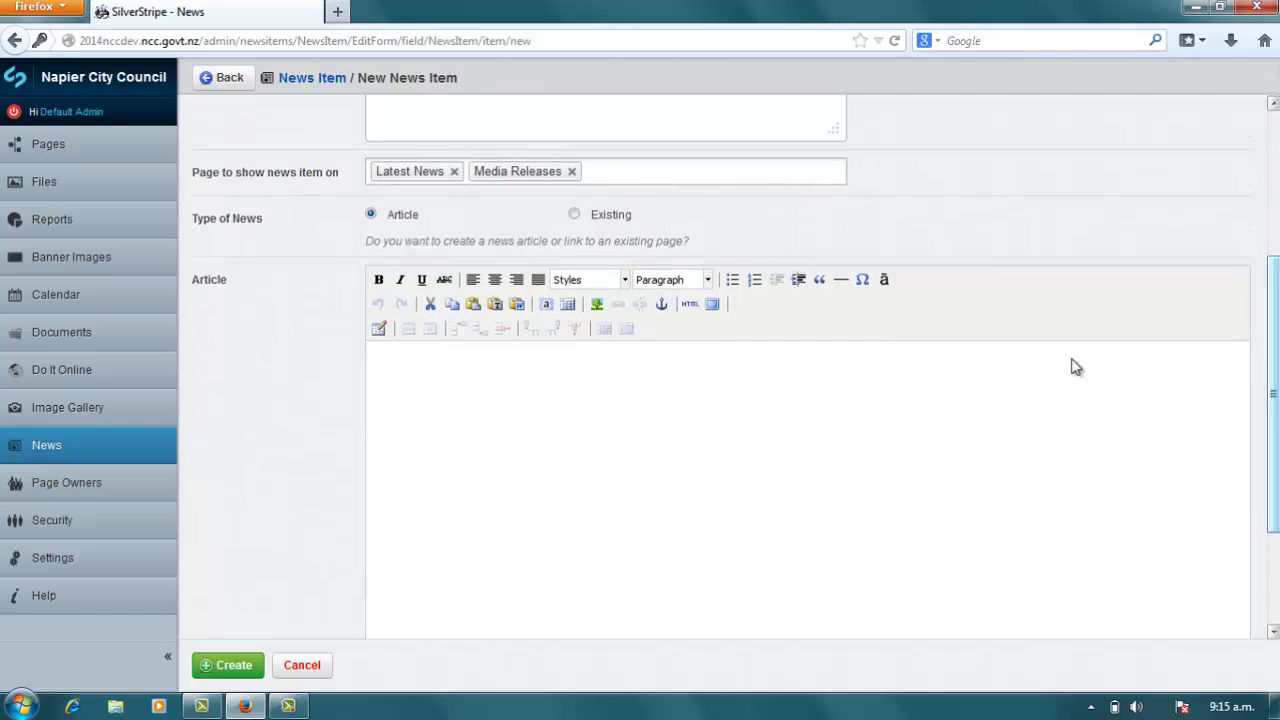
{"action": "left_click", "coordinate": [657, 405]}
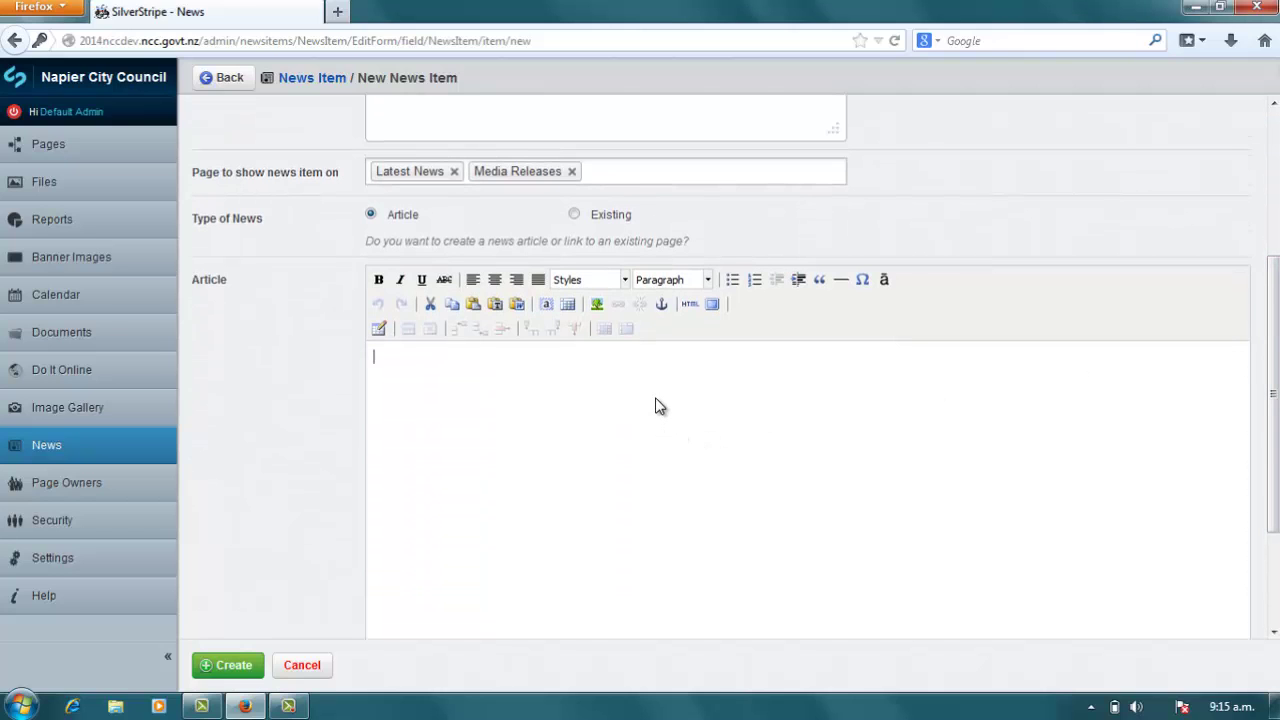
{"action": "type", "text": "type you article"}
{"action": "left_click_drag", "start_coordinate": [466, 356], "coordinate": [417, 356]}
{"action": "left_click", "coordinate": [380, 279]}
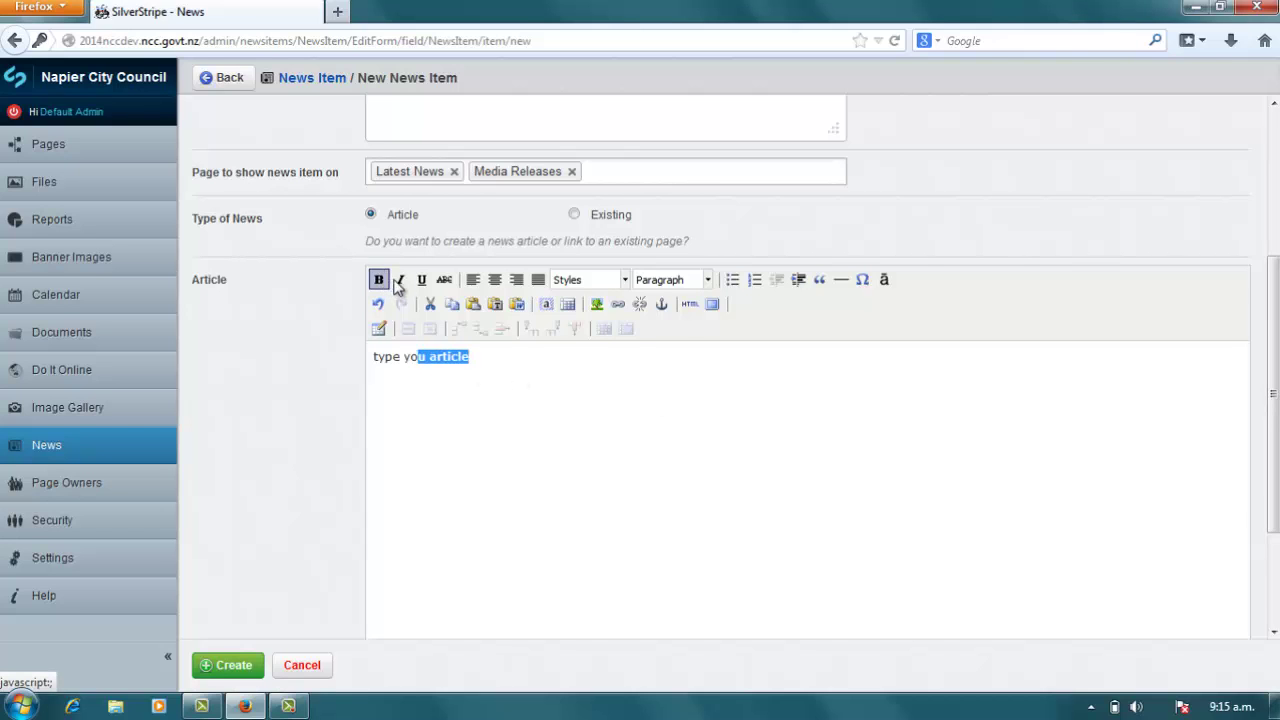
{"action": "left_click", "coordinate": [400, 279]}
{"action": "left_click", "coordinate": [530, 380]}
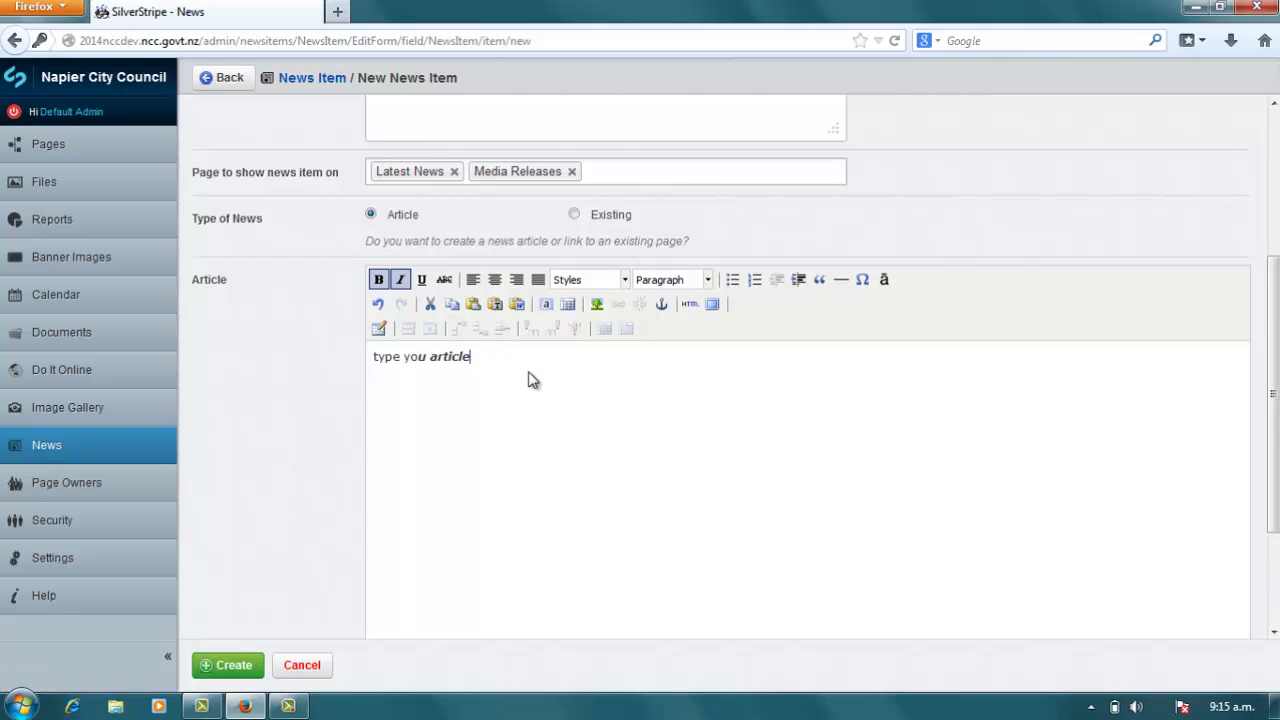
- Add the text "this is link" to the end of the article sentence
{"action": "type", "text": "this ia "}
{"action": "type", "text": "link"}
{"action": "left_click", "coordinate": [510, 356]}
{"action": "key", "text": "BackSpace"}
{"action": "type", "text": "s"}
- View the link options for "this is link" and the Insert Media options without inserting anything
{"action": "left_click_drag", "start_coordinate": [541, 357], "coordinate": [472, 358]}
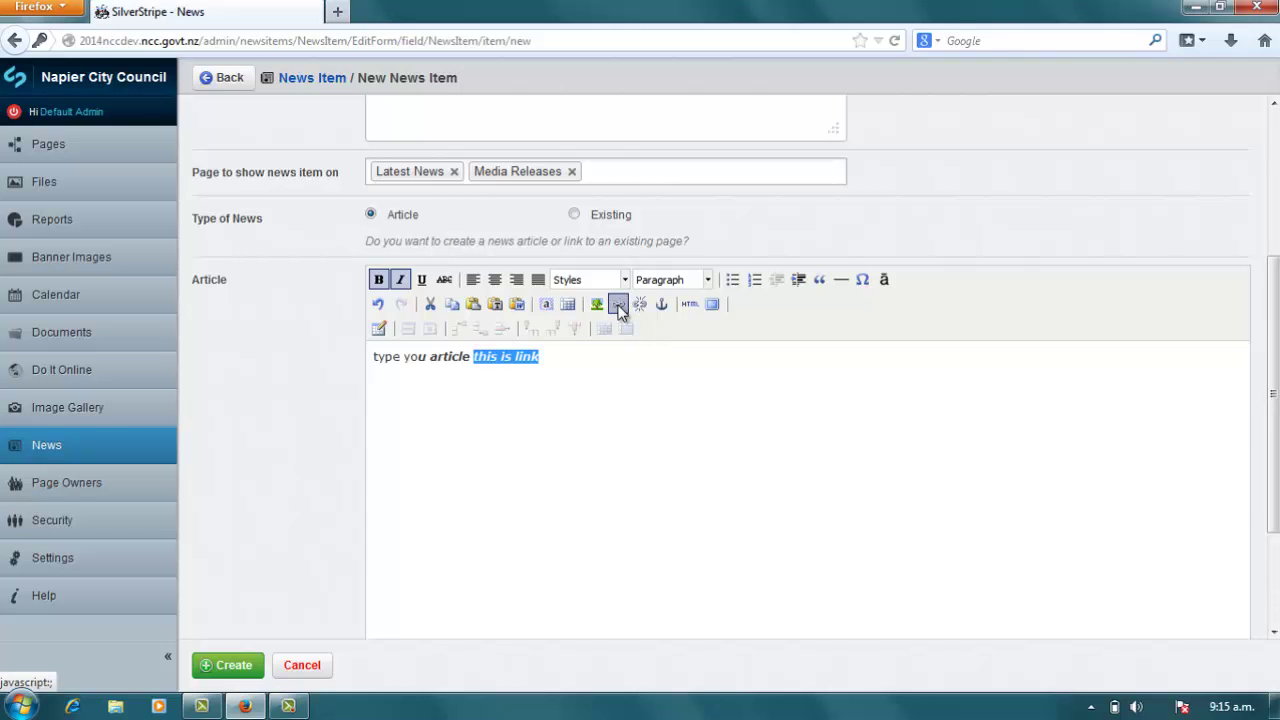
{"action": "left_click", "coordinate": [618, 305]}
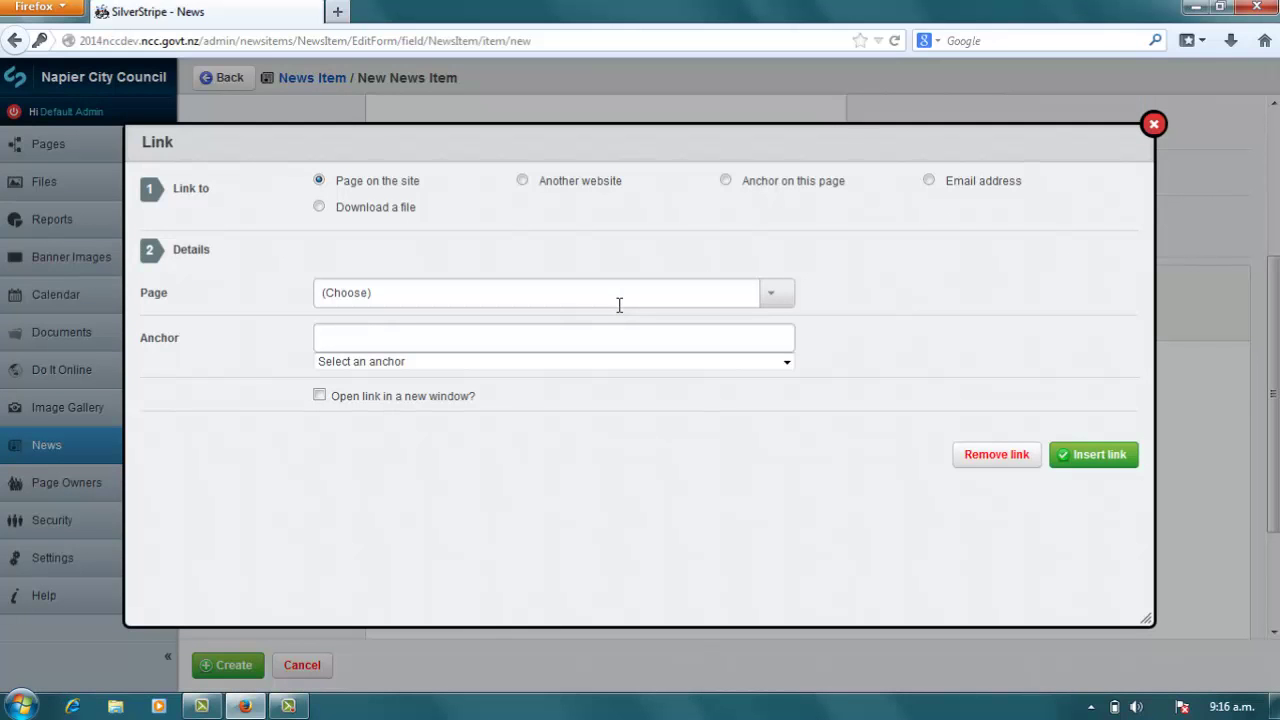
{"action": "left_click", "coordinate": [1154, 127]}
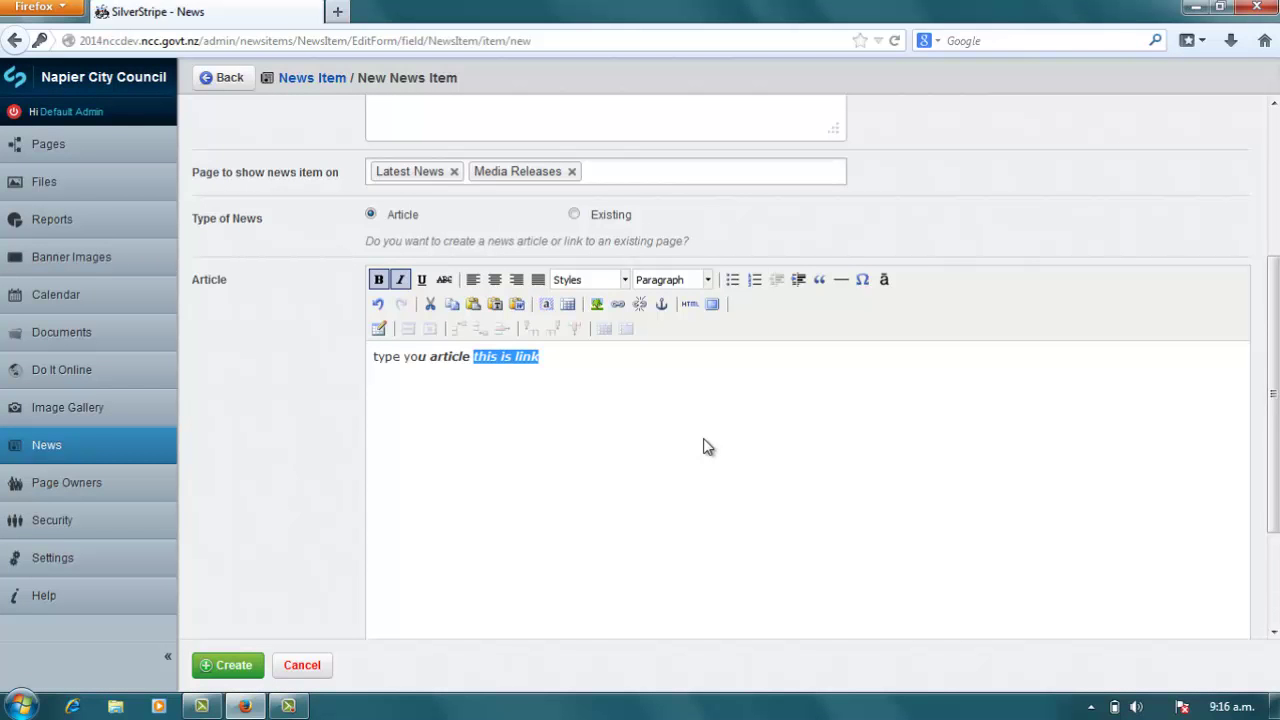
{"action": "left_click", "coordinate": [622, 377]}
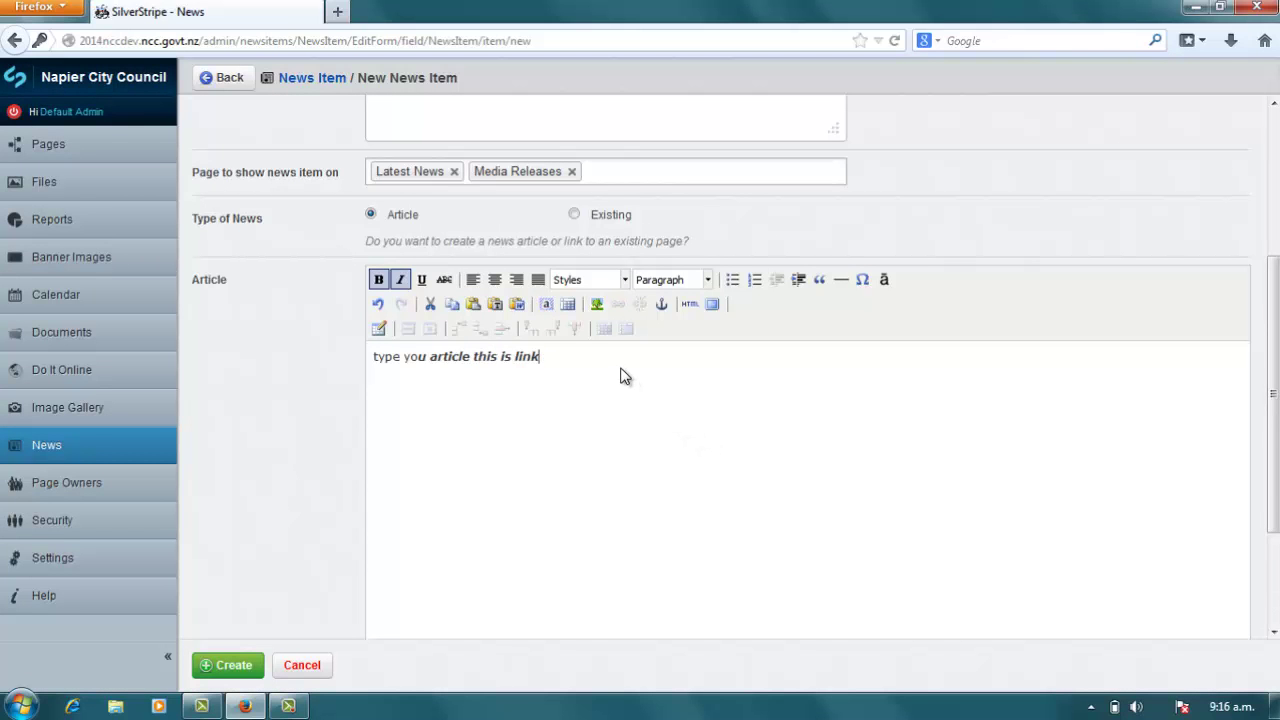
{"action": "left_click", "coordinate": [597, 304]}
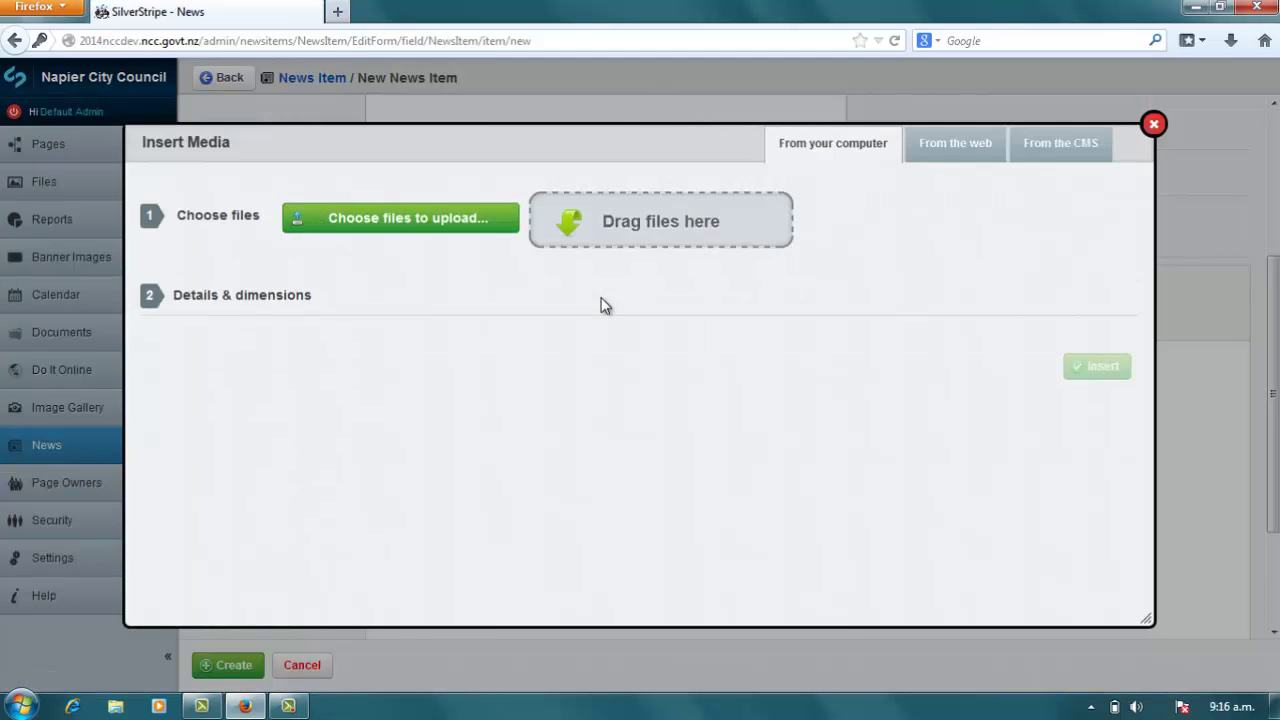
{"action": "left_click", "coordinate": [1153, 127]}
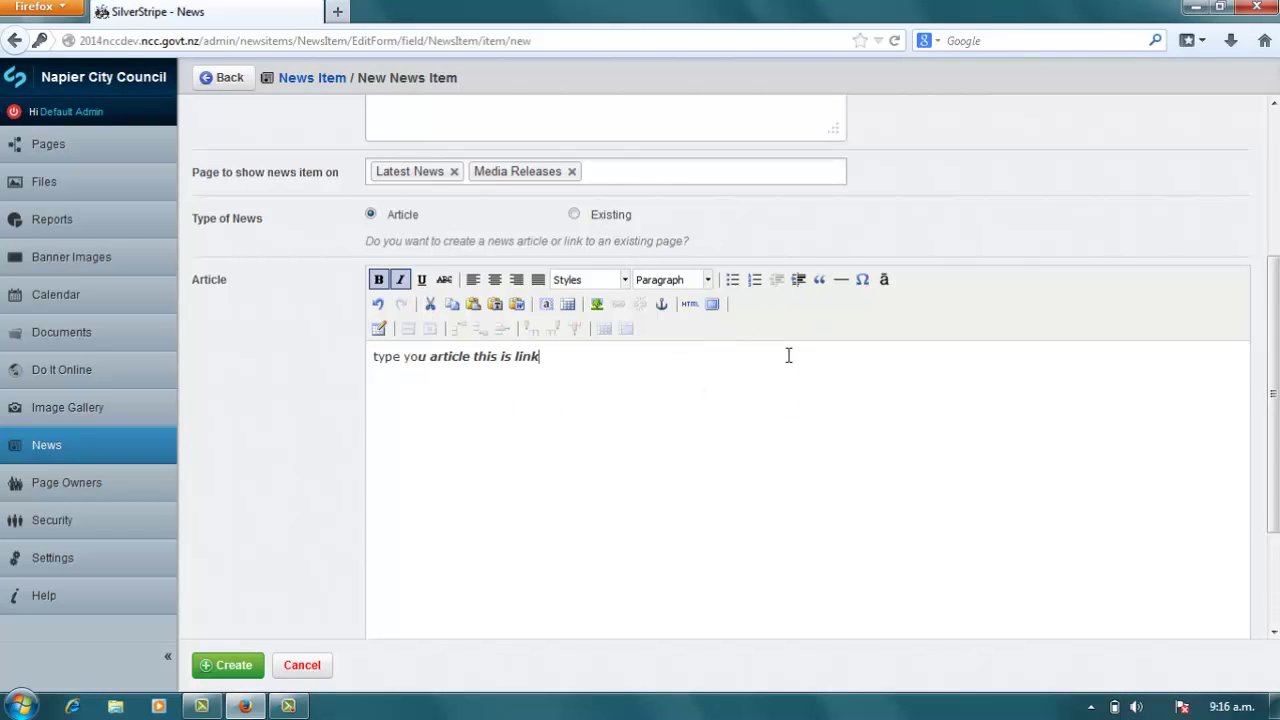
- Create the news item from the completed form
{"action": "scroll", "coordinate": [1271, 430], "scroll_direction": "down", "scroll_amount": 3}
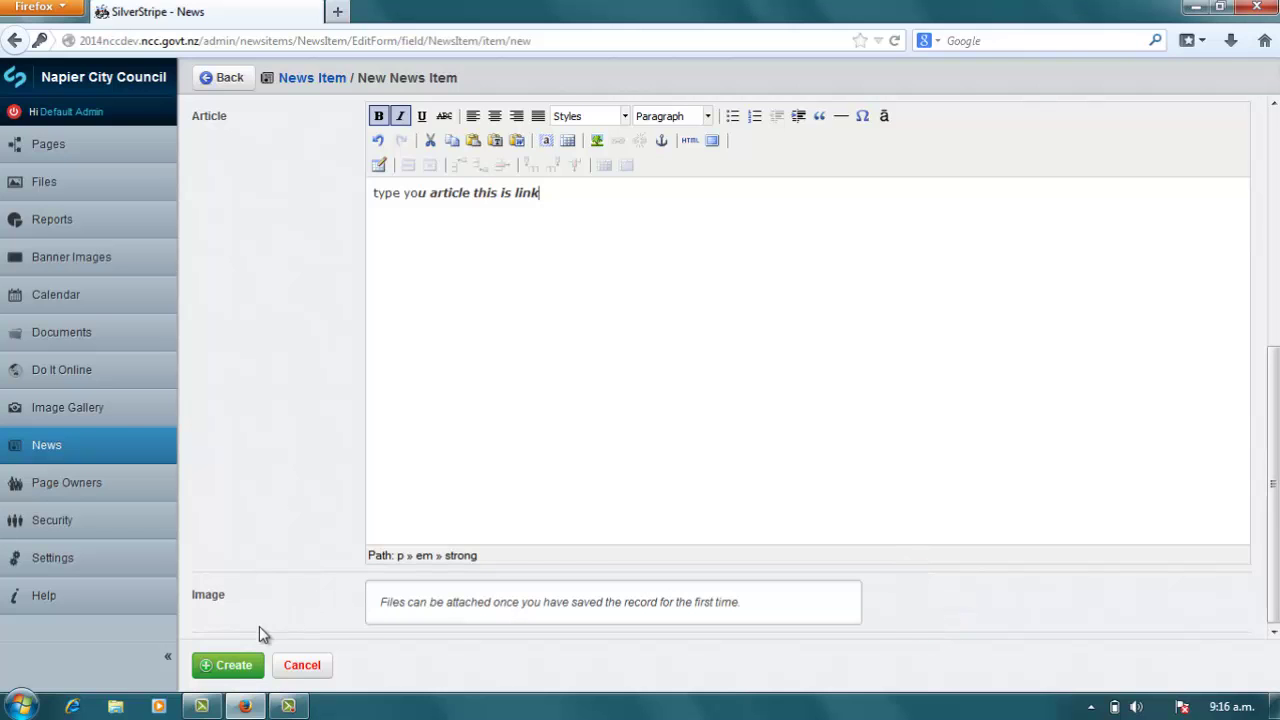
{"action": "left_click", "coordinate": [228, 665]}
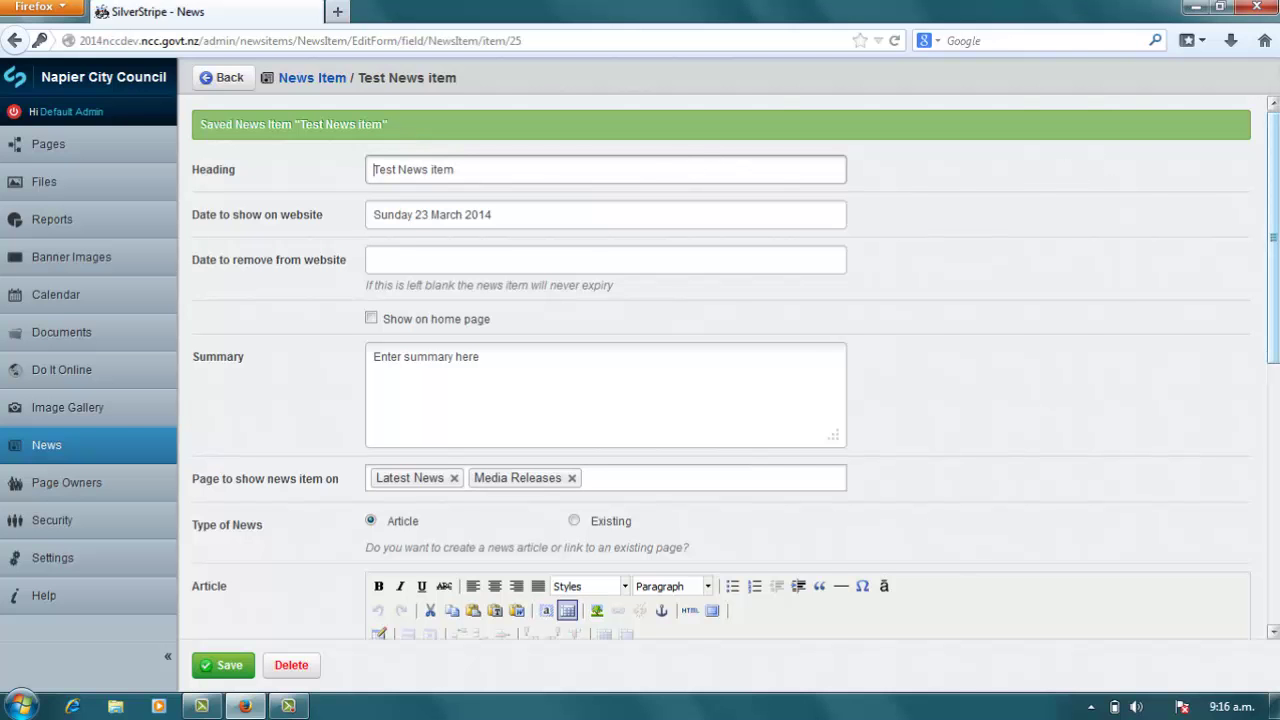
- Attach aerial-dickens-1.jpg from the existing Uploads files as the news item's image and save the item
{"action": "left_click_drag", "start_coordinate": [1276, 160], "coordinate": [1273, 440]}
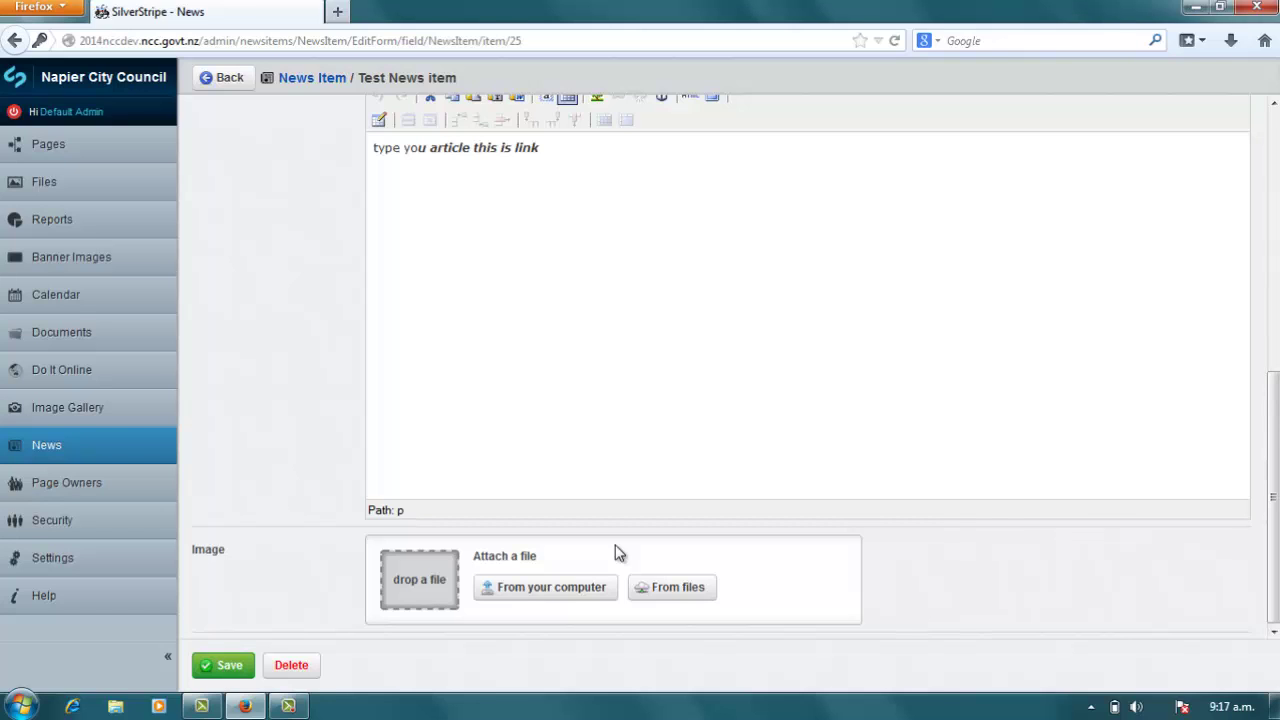
{"action": "left_click", "coordinate": [676, 590]}
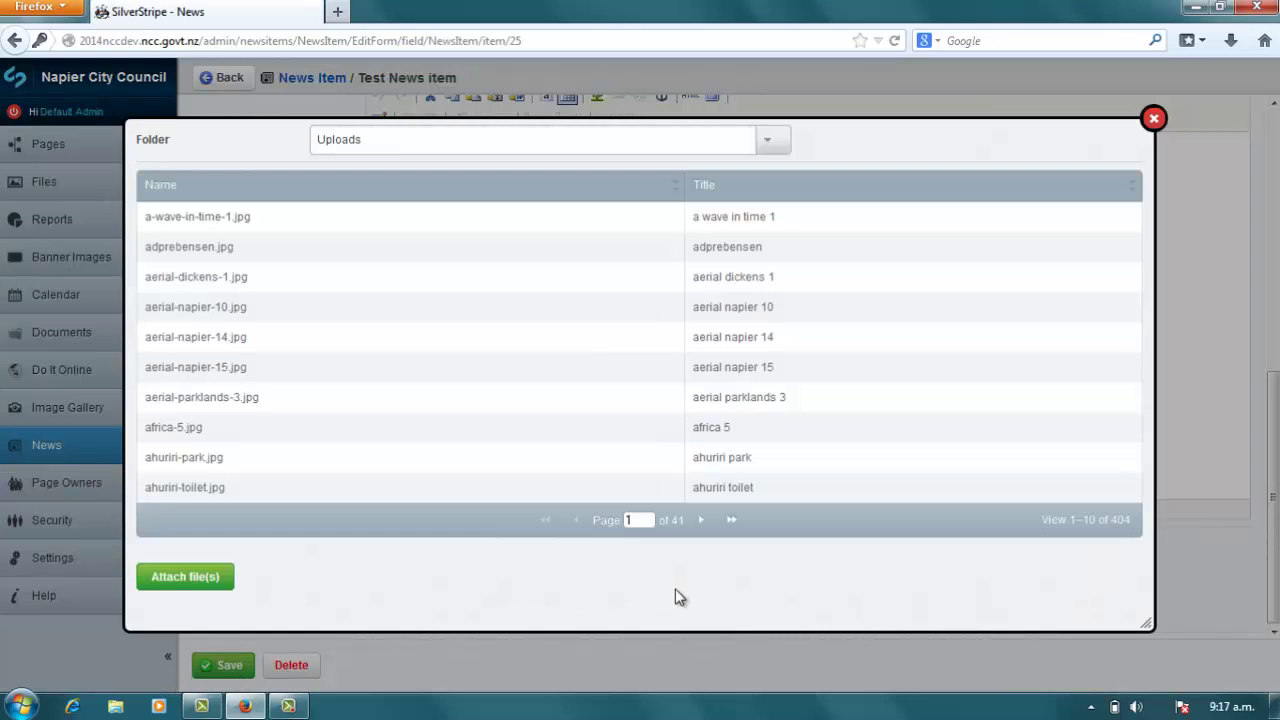
{"action": "left_click", "coordinate": [235, 284]}
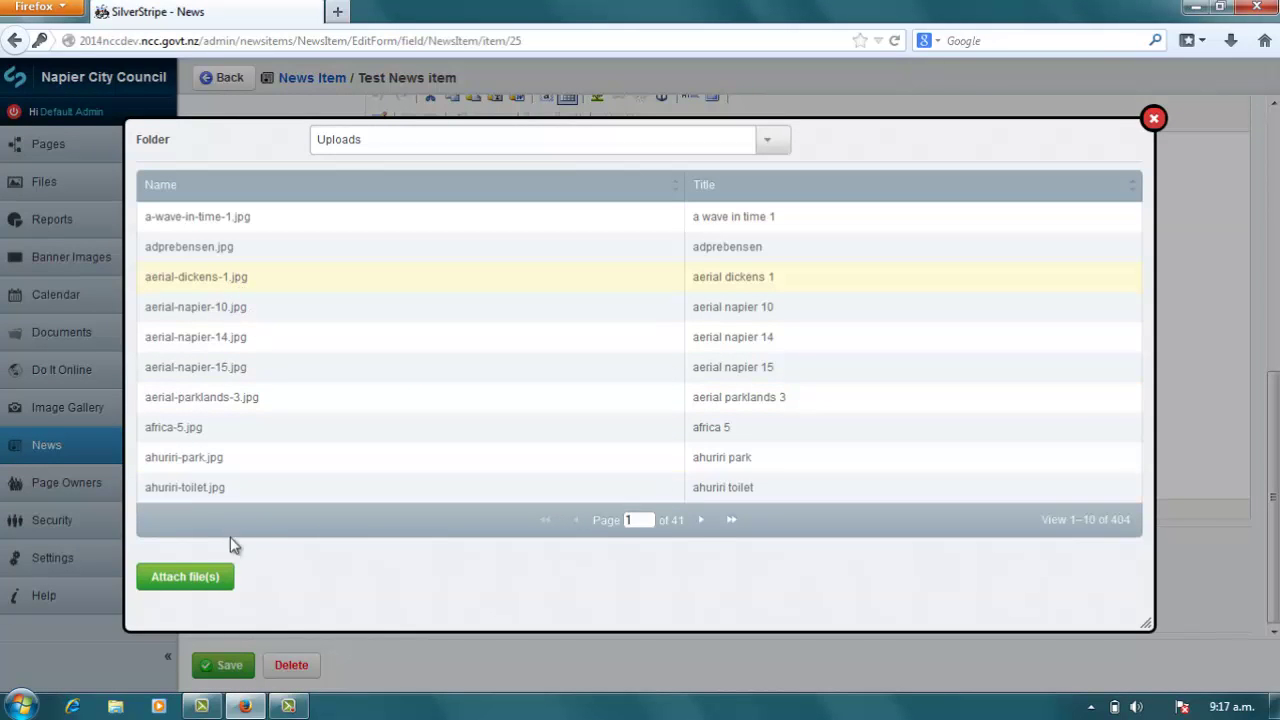
{"action": "left_click", "coordinate": [185, 577]}
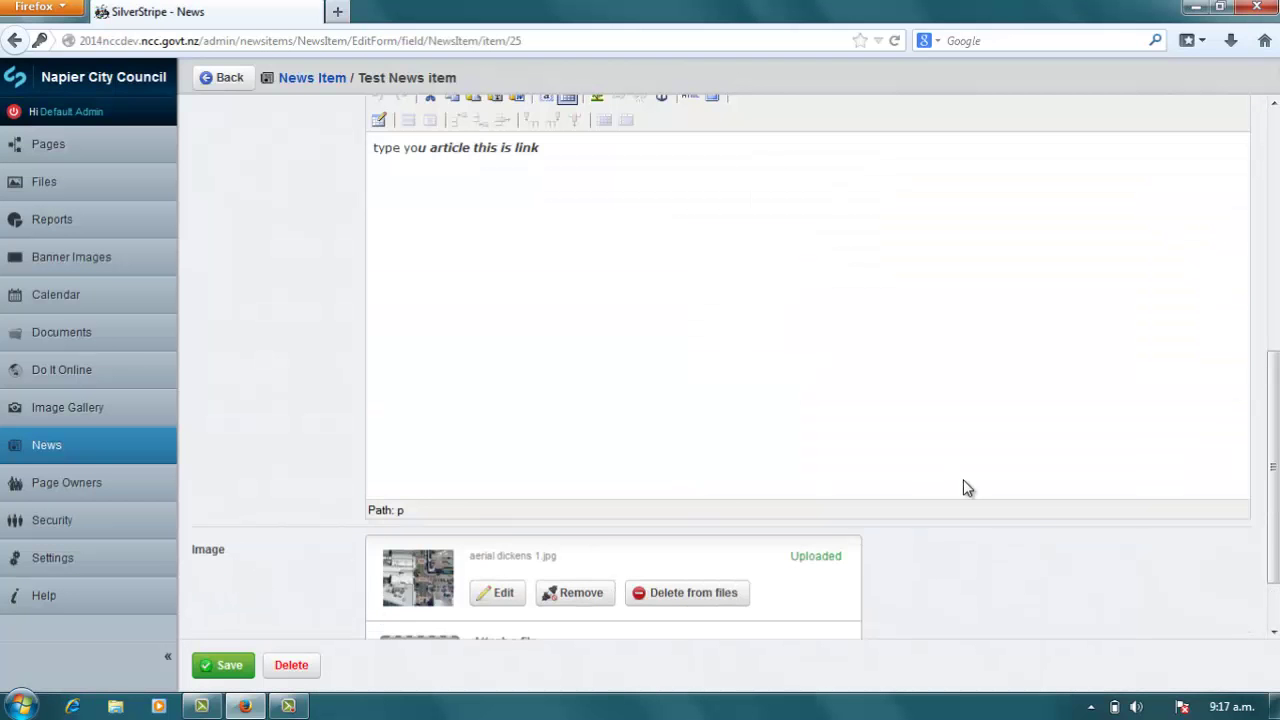
{"action": "left_click_drag", "start_coordinate": [1274, 397], "coordinate": [1275, 469]}
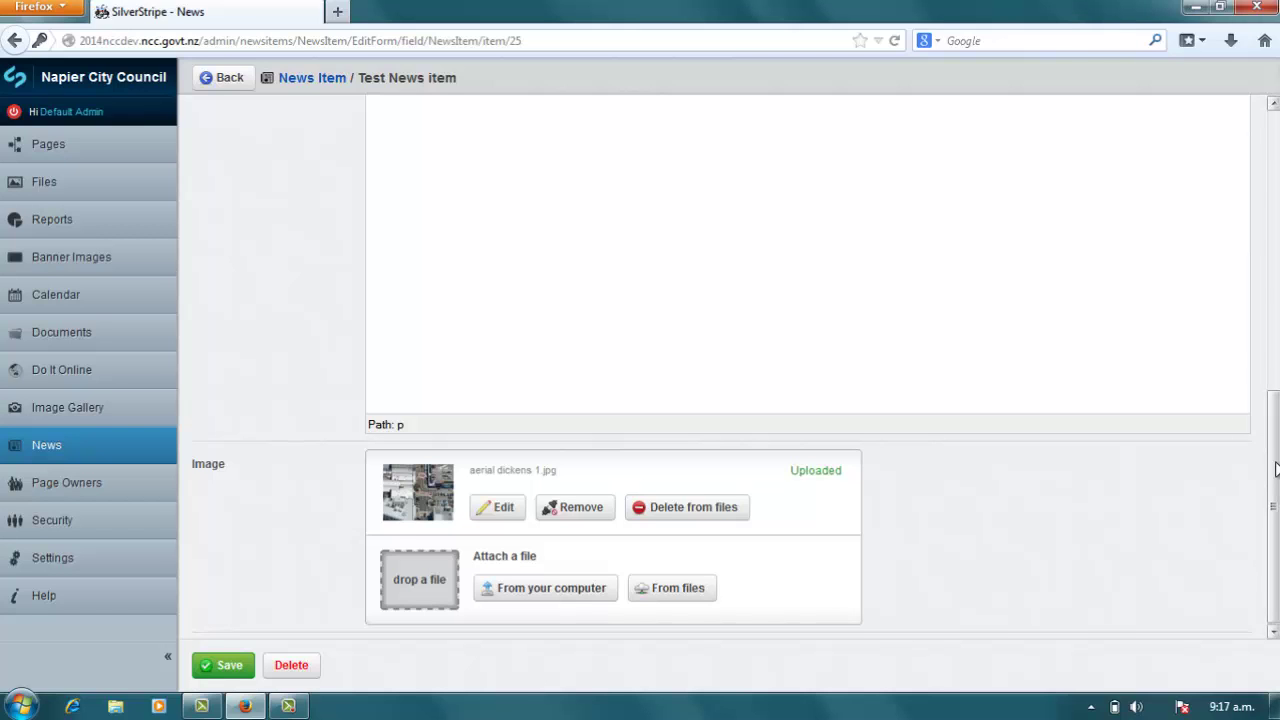
{"action": "left_click", "coordinate": [228, 665]}
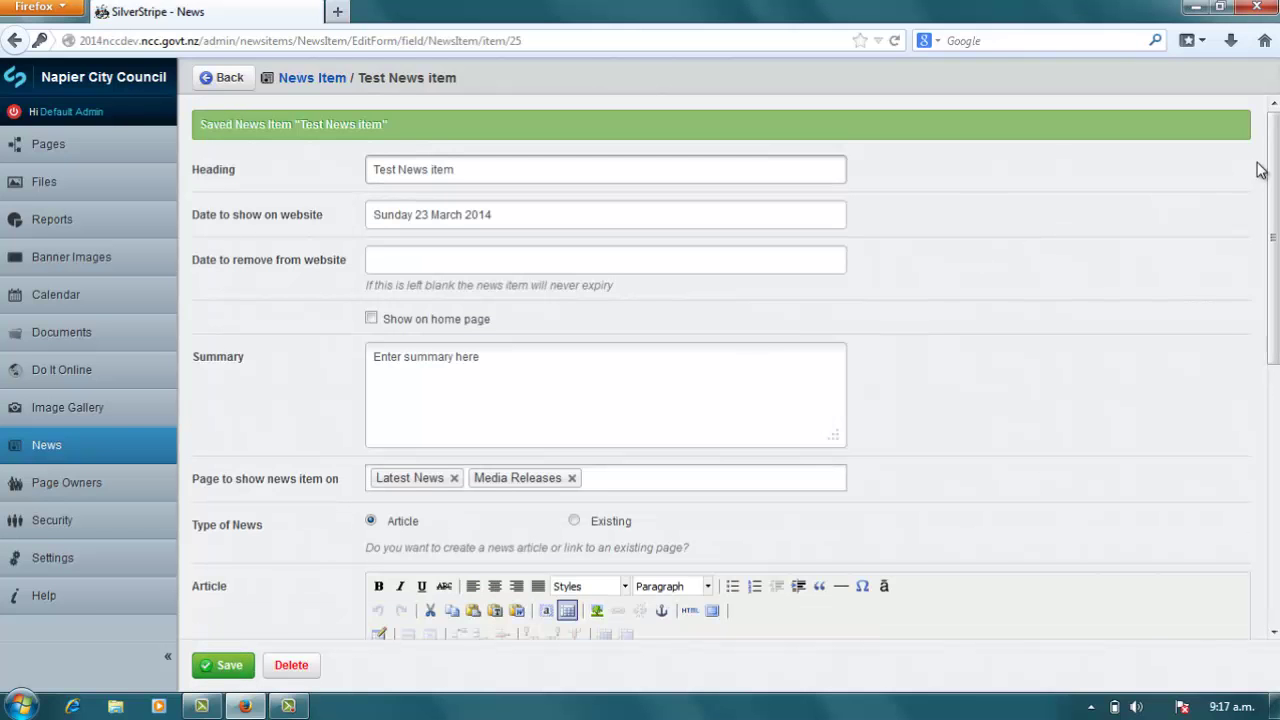
- Set the news item's date to show on website to Monday 24 March 2014 and save the item
{"action": "mouse_move", "coordinate": [1260, 170]}
{"action": "left_mouse_down"}
{"action": "mouse_move", "coordinate": [1262, 432]}
{"action": "mouse_move", "coordinate": [1234, 553]}
{"action": "mouse_move", "coordinate": [1257, 426]}
{"action": "mouse_move", "coordinate": [1266, 120]}
{"action": "left_mouse_up"}
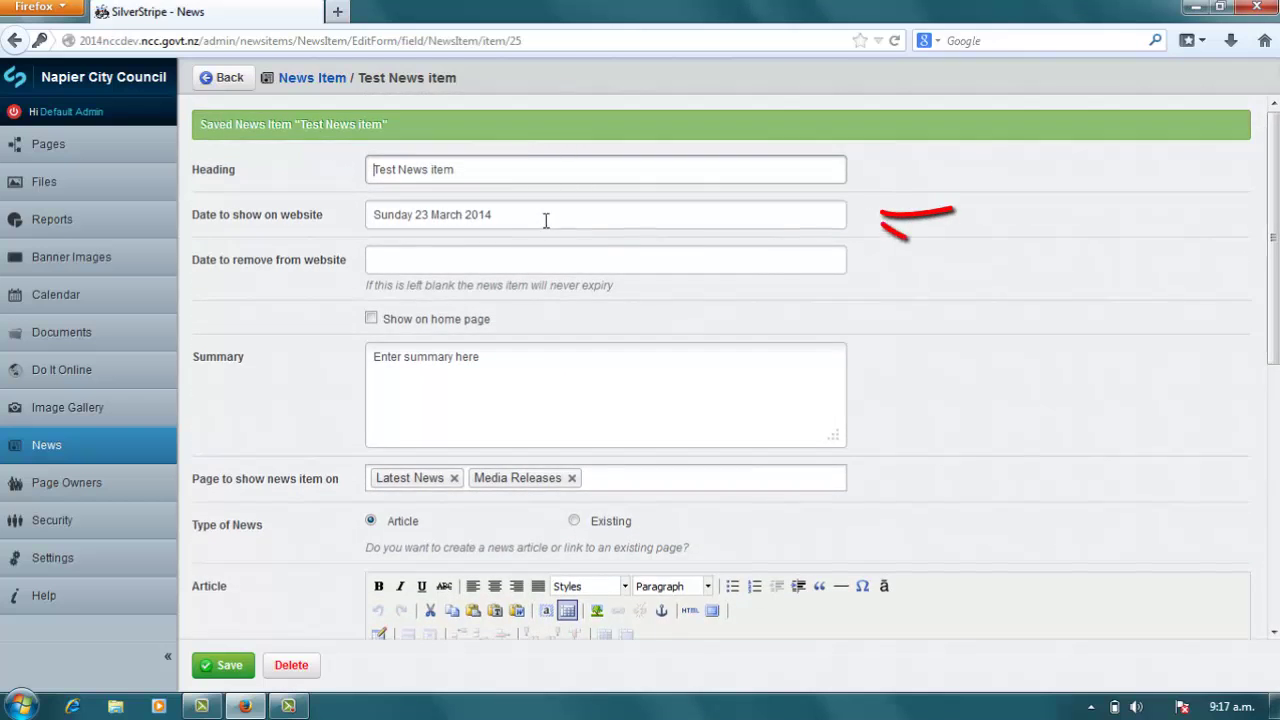
{"action": "left_click", "coordinate": [507, 218]}
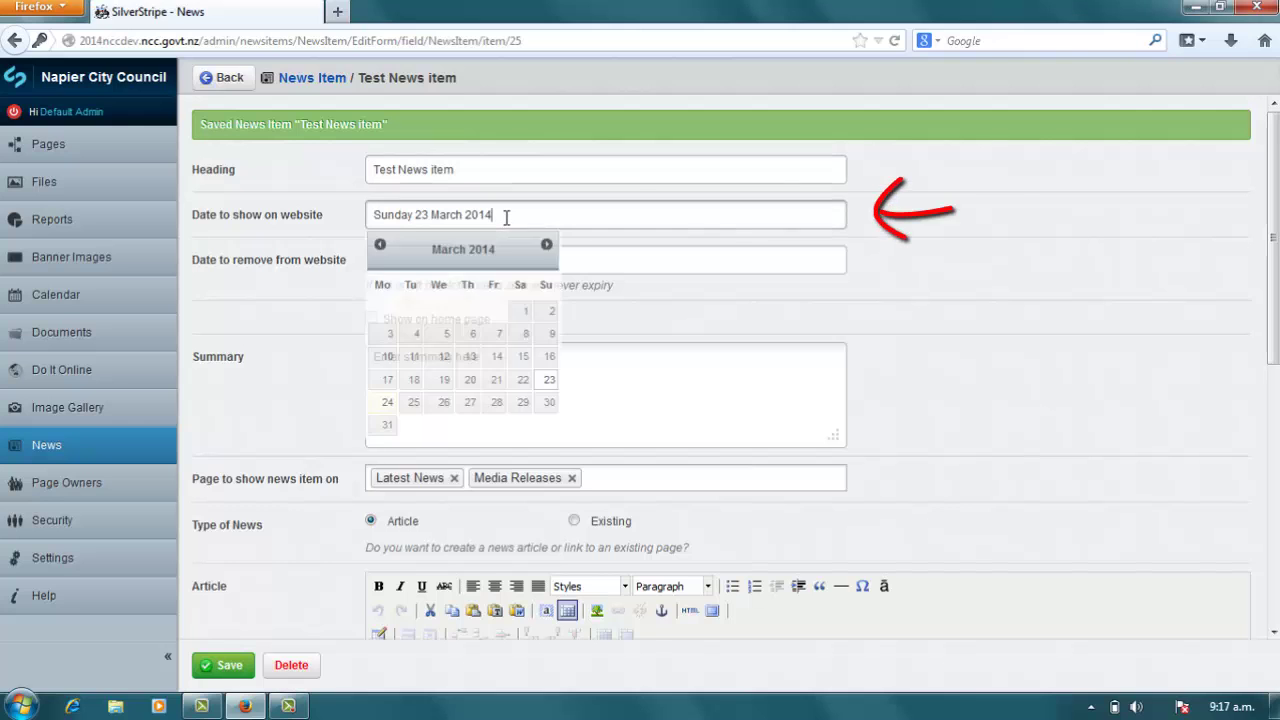
{"action": "left_click", "coordinate": [388, 401]}
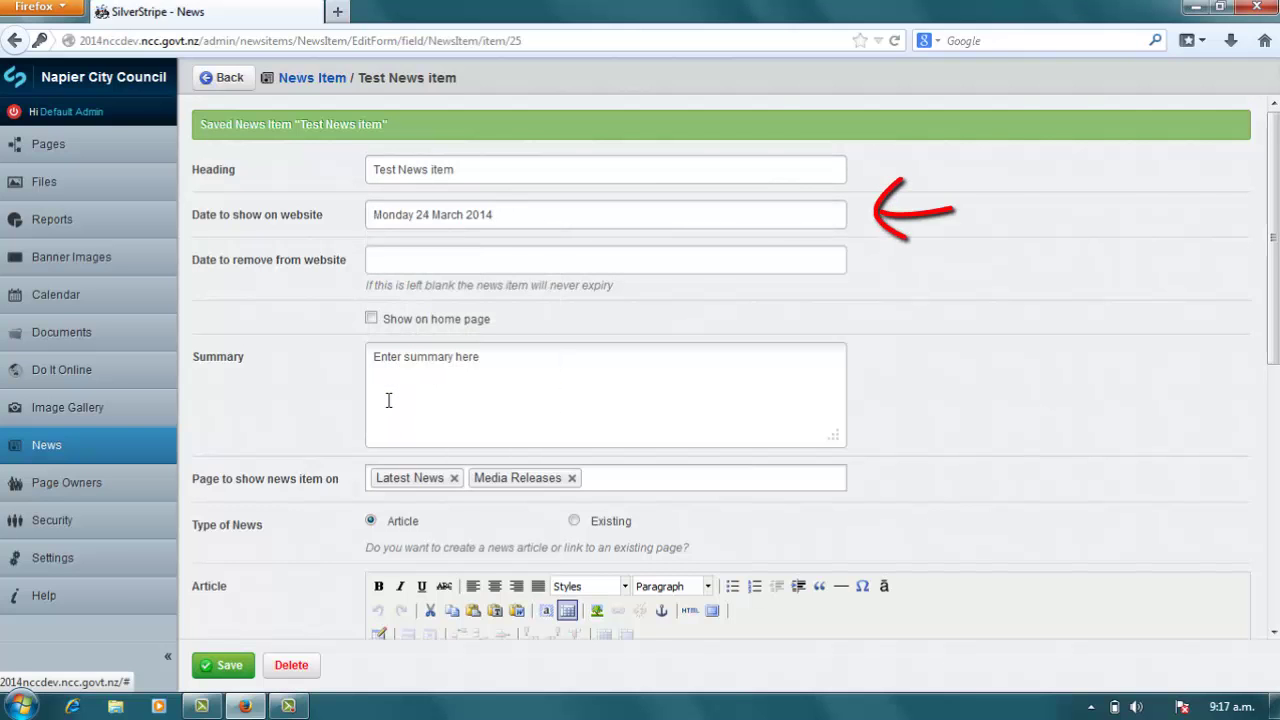
{"action": "left_click", "coordinate": [219, 667]}
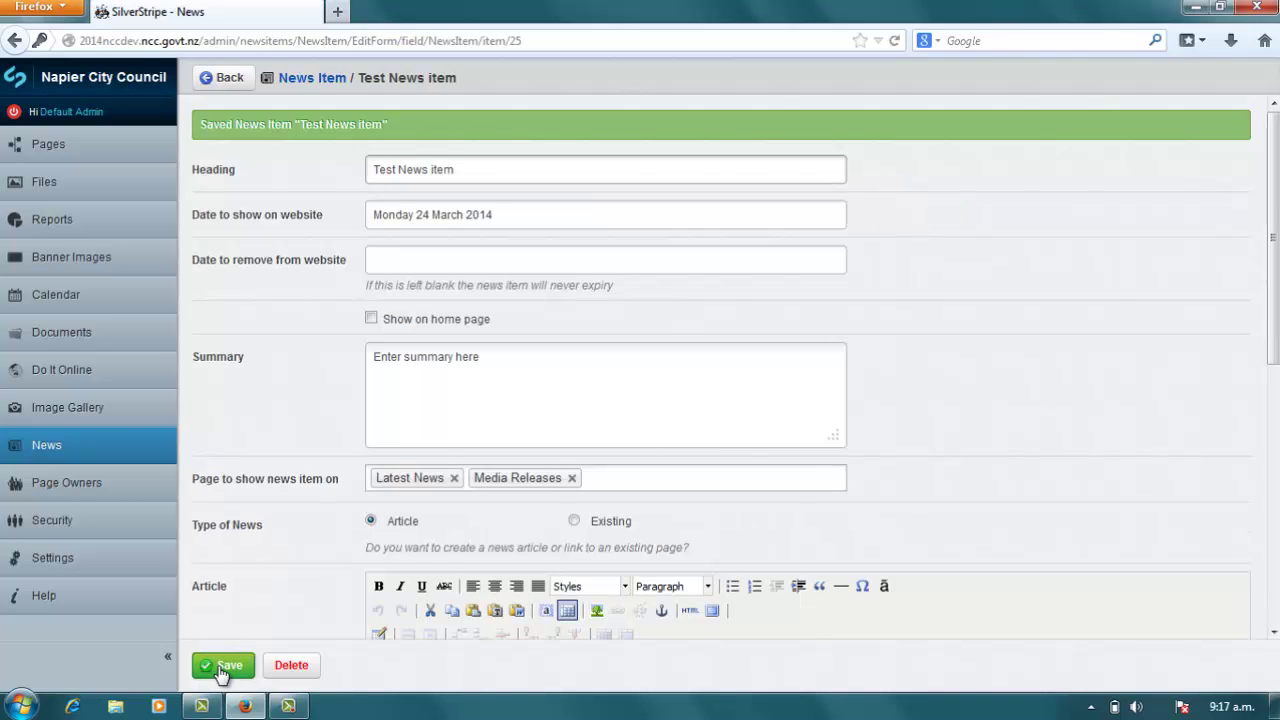
- Open the public council website at 2014nccdev.ncc.govt.nz in a new browser tab
{"action": "left_click", "coordinate": [340, 12]}
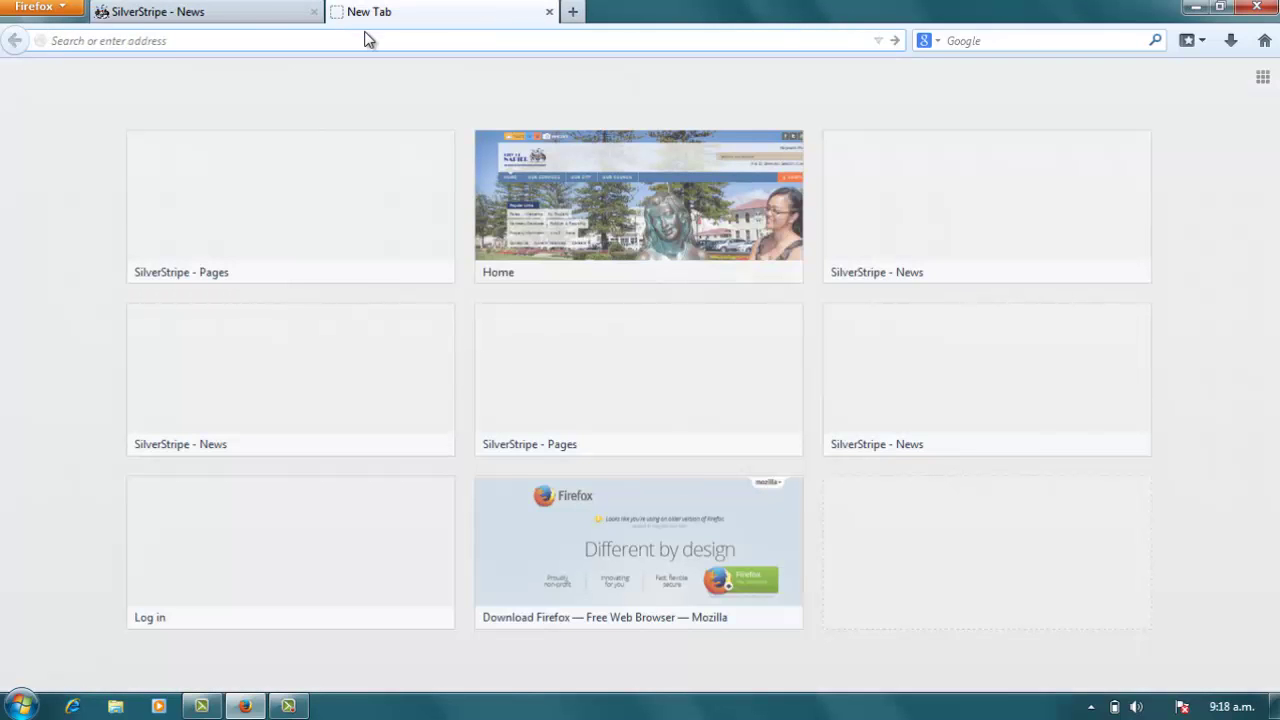
{"action": "type", "text": "2014"}
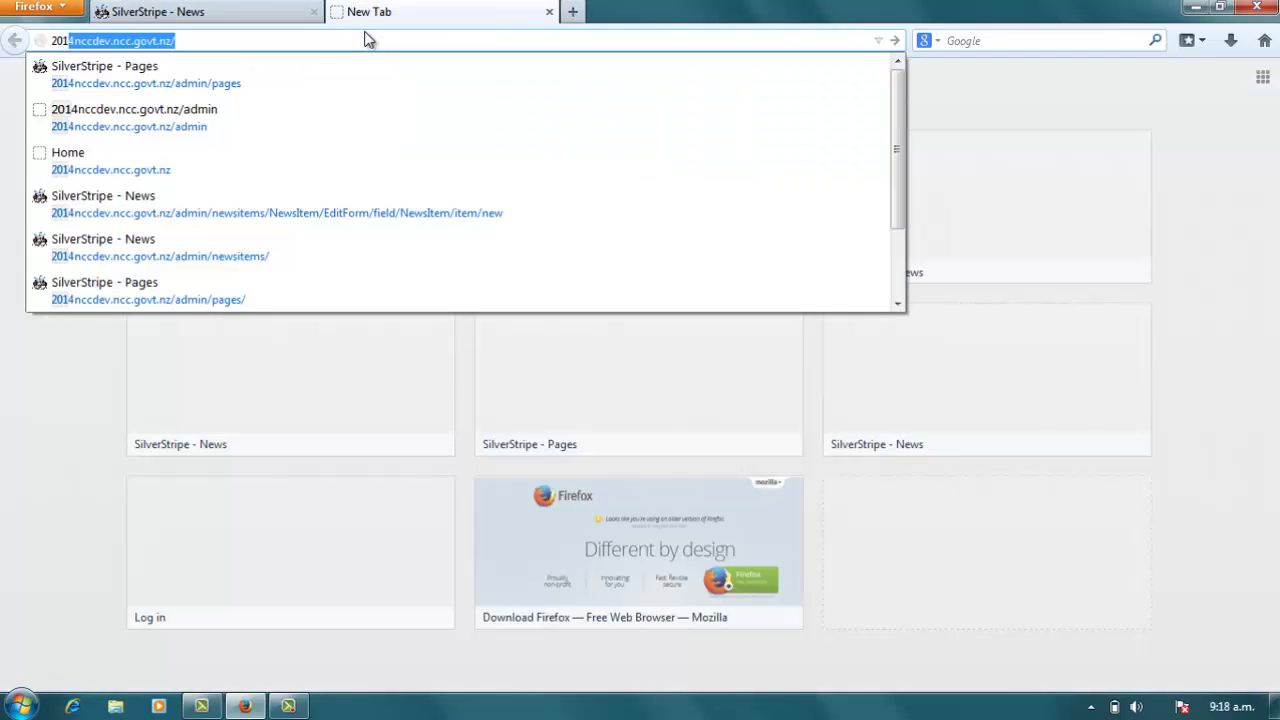
{"action": "type", "text": "ncc"}
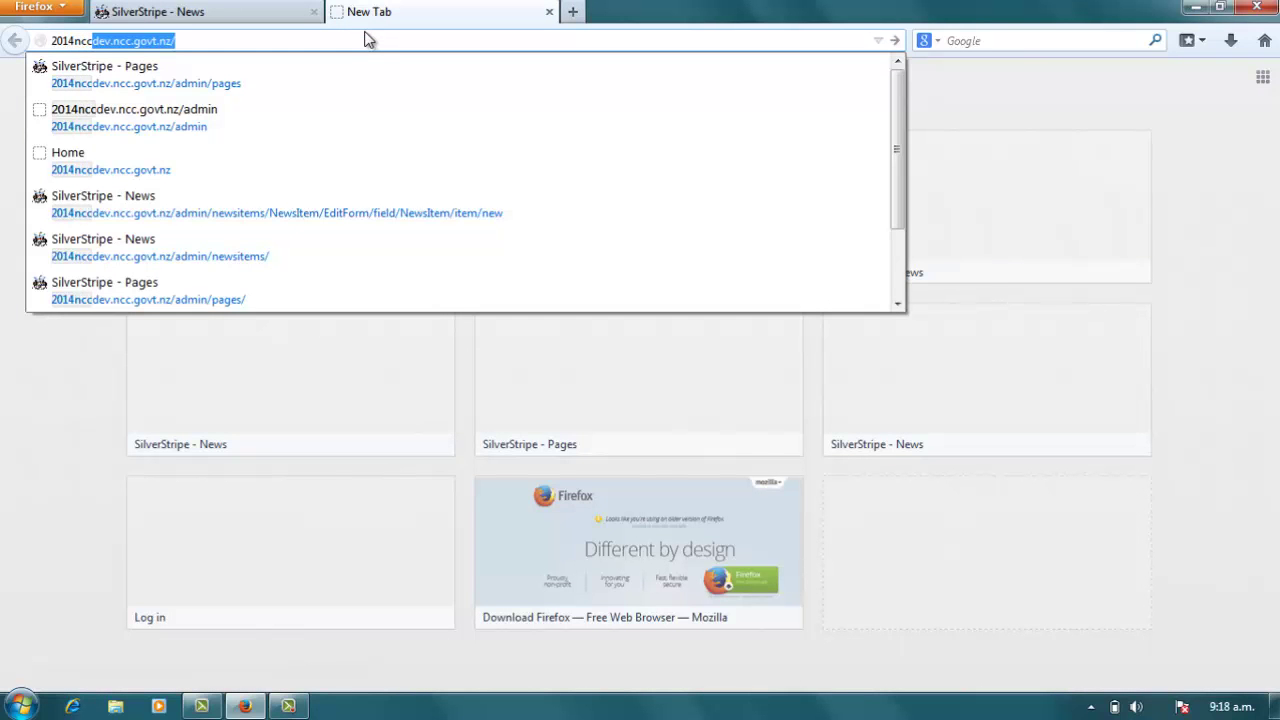
{"action": "type", "text": "dev.ncc"}
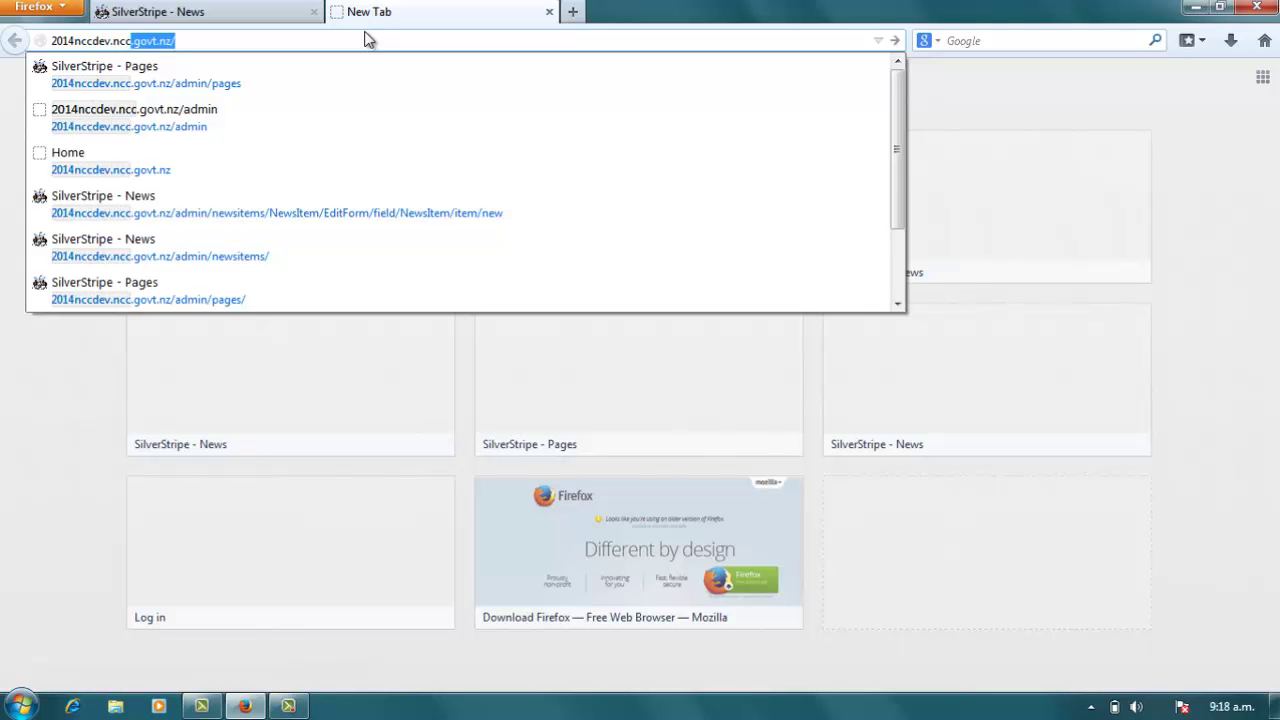
{"action": "type", "text": ".govt.nz"}
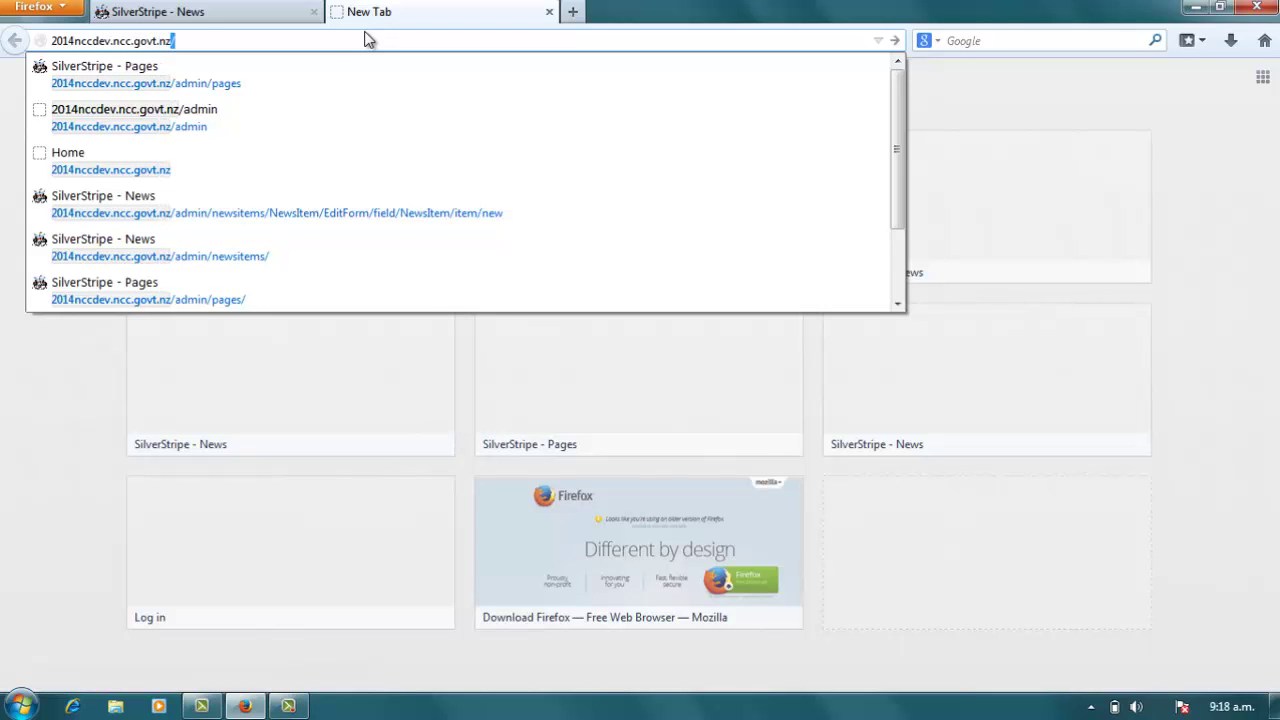
{"action": "key", "text": "Return"}
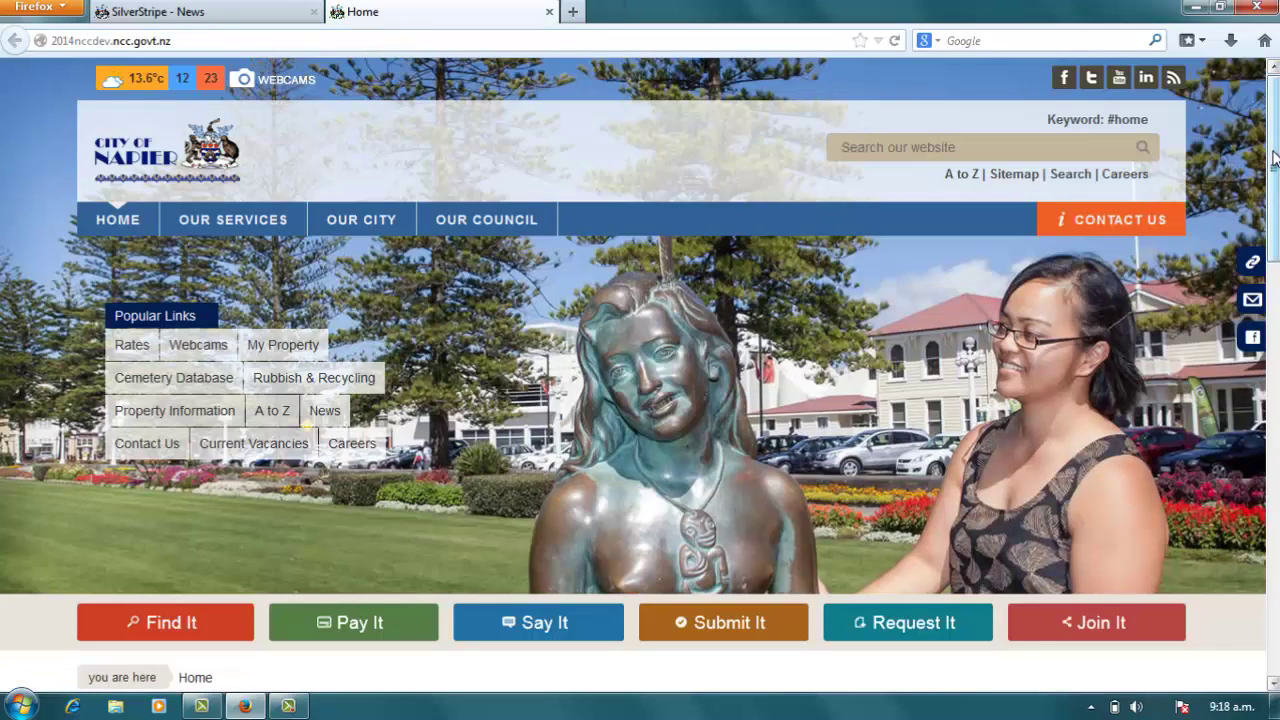
- Go to the Latest News page under Our Council and locate the Test News item entry
{"action": "left_click_drag", "start_coordinate": [1272, 160], "coordinate": [1272, 83]}
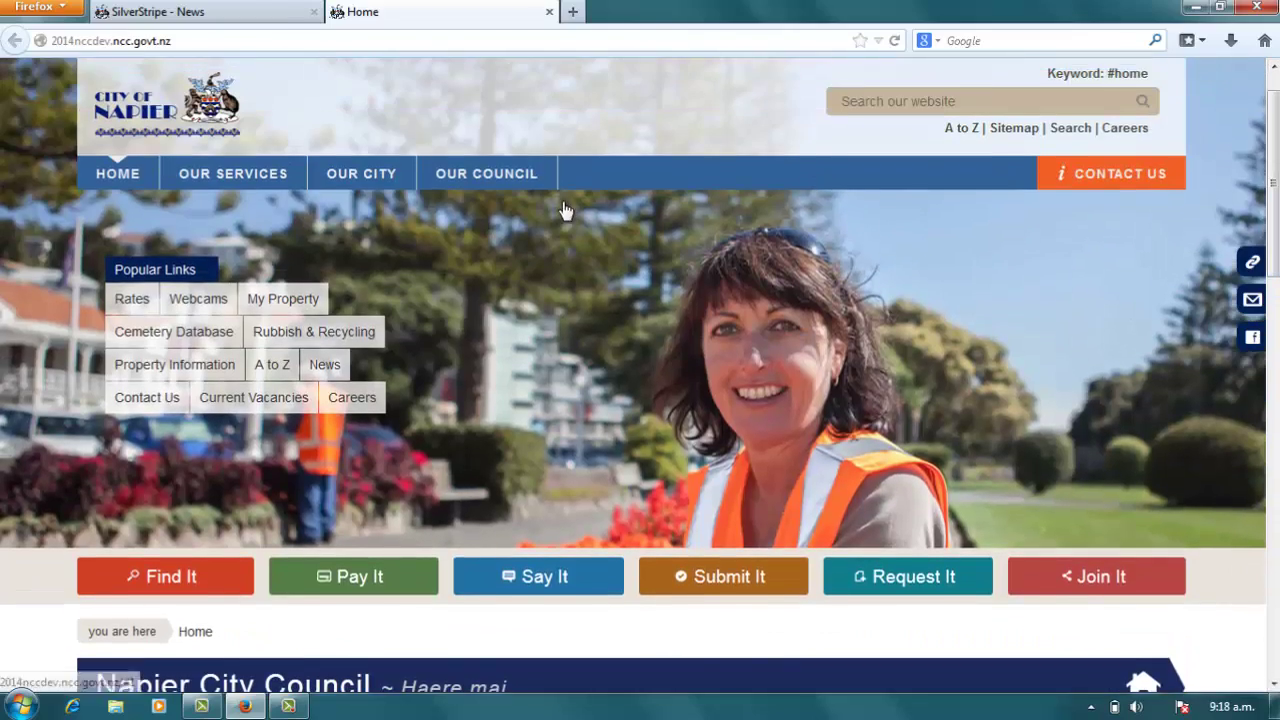
{"action": "mouse_move", "coordinate": [505, 170]}
{"action": "left_click", "coordinate": [381, 268]}
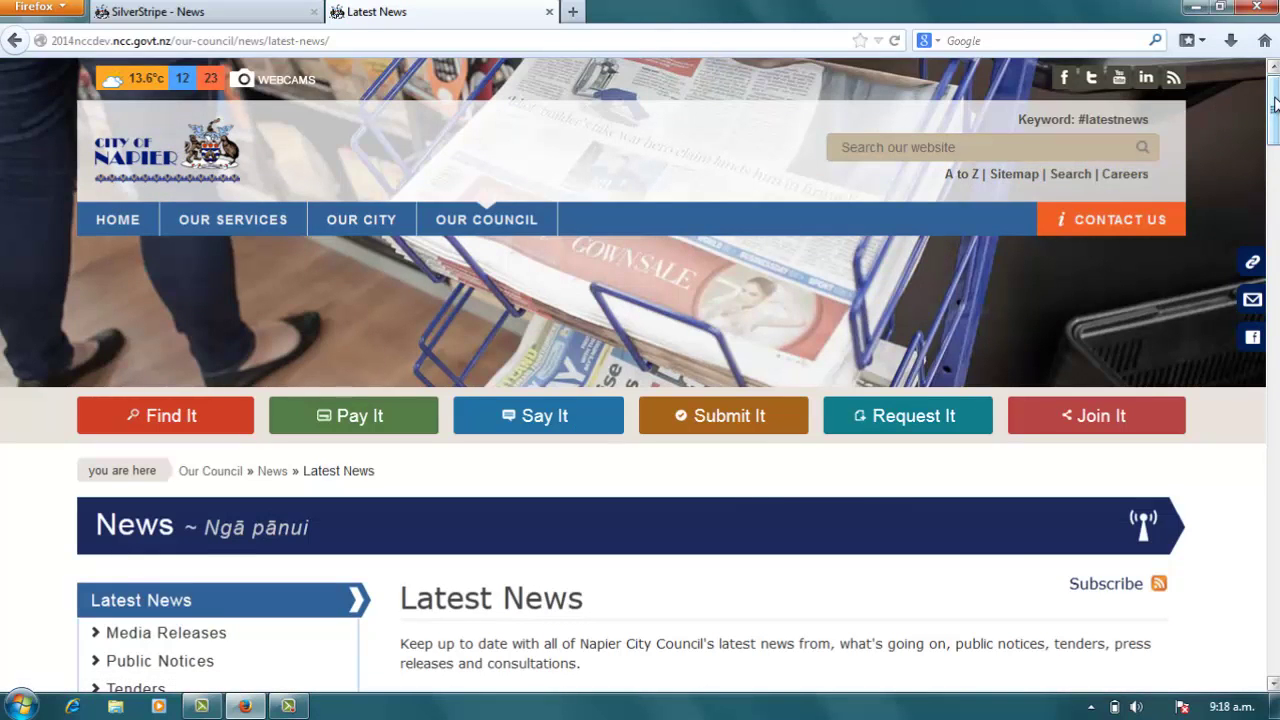
{"action": "left_click_drag", "start_coordinate": [1272, 105], "coordinate": [1268, 172]}
{"action": "scroll", "coordinate": [1268, 172], "scroll_direction": "up", "scroll_amount": 3}
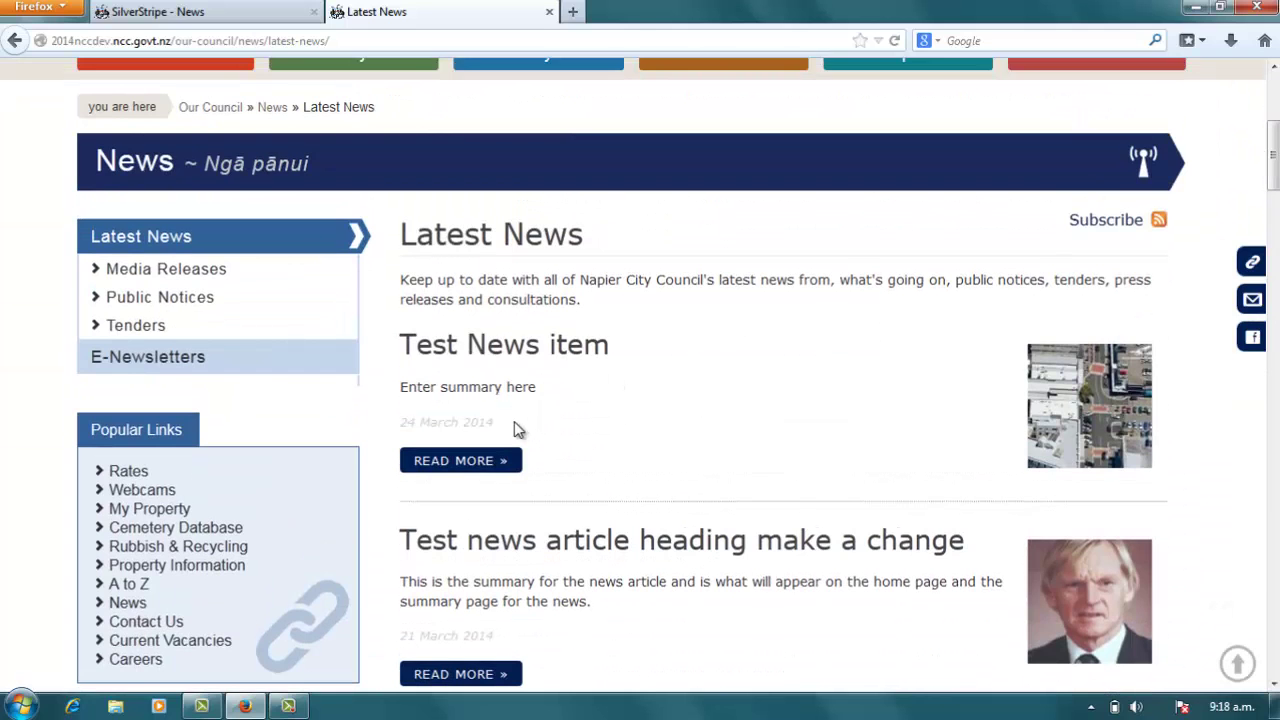
- Open the full Test News item article from its listing and check the article text
{"action": "left_click", "coordinate": [464, 461]}
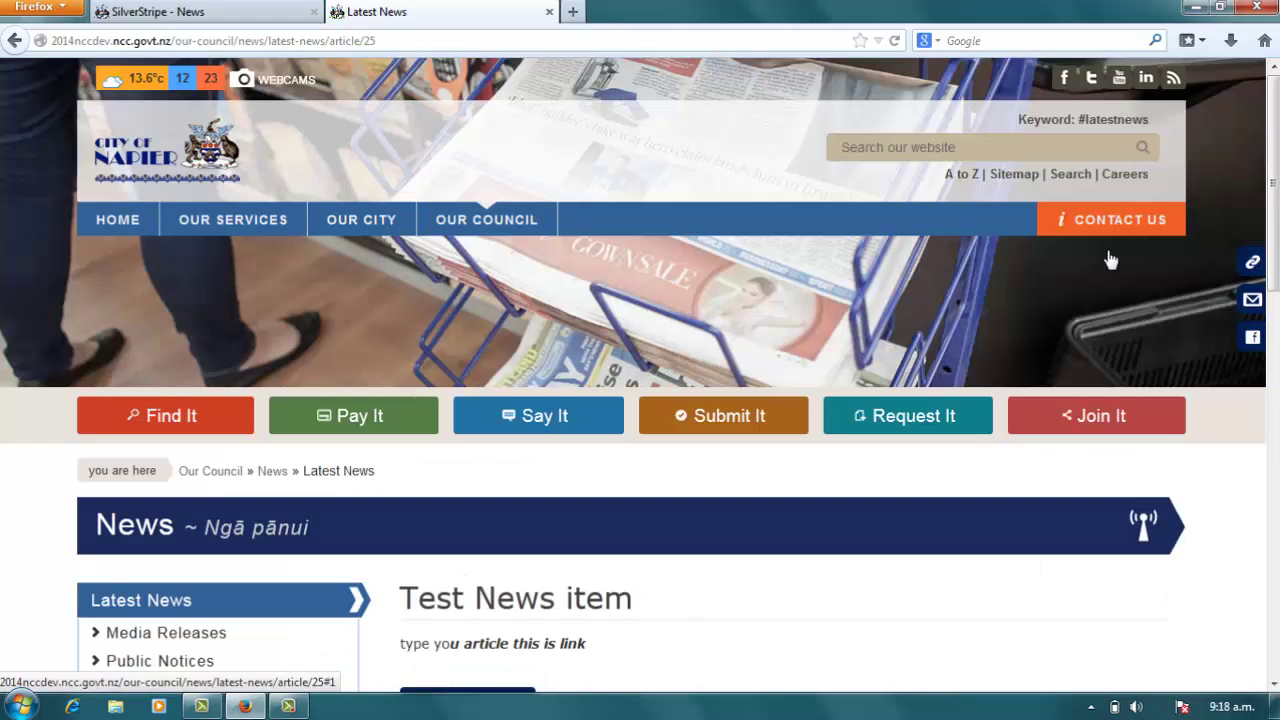
{"action": "scroll", "coordinate": [1275, 148], "scroll_direction": "down", "scroll_amount": 4}
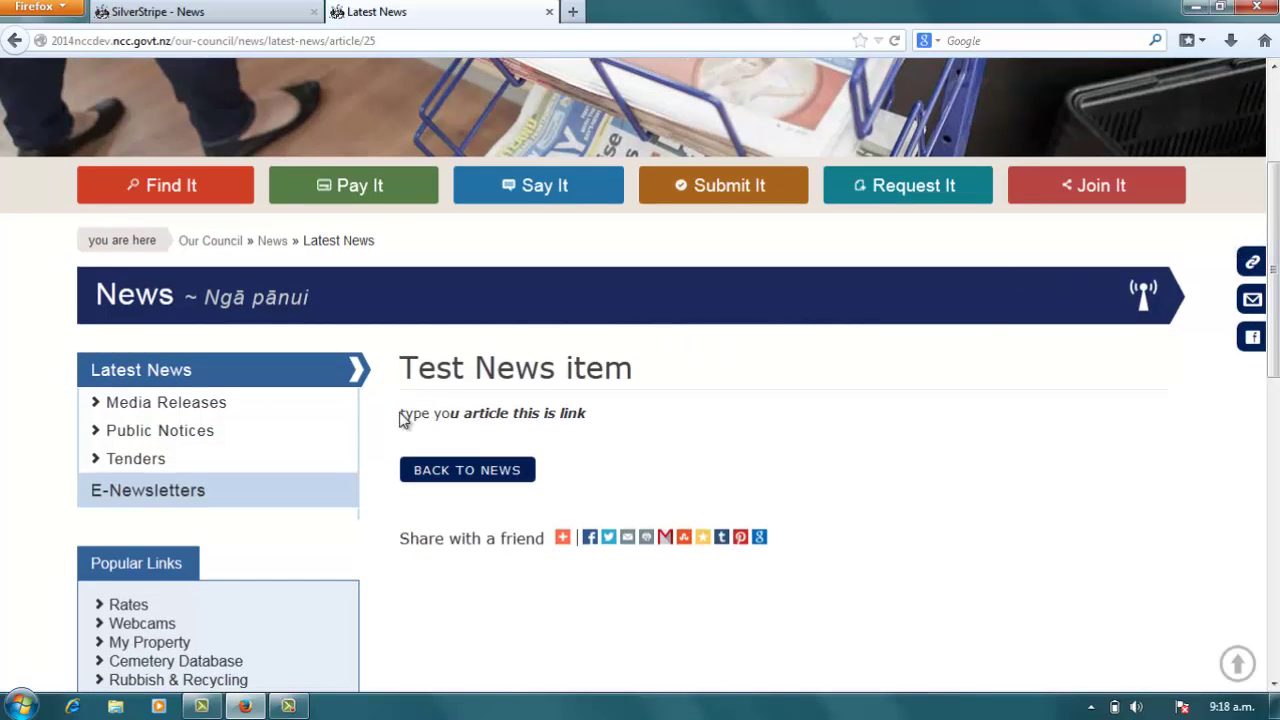
{"action": "left_click_drag", "start_coordinate": [402, 413], "coordinate": [597, 416]}
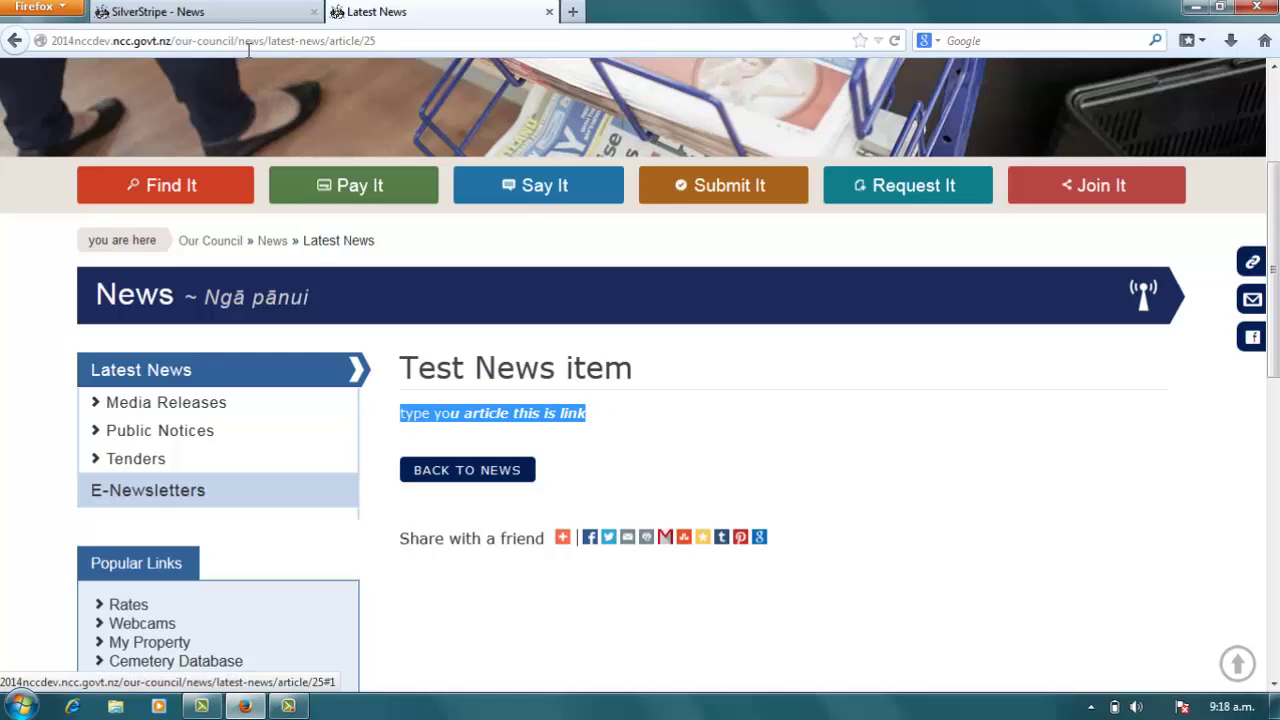
- Switch back to the SilverStripe CMS and open Test News item for editing from the news list
{"action": "left_click", "coordinate": [237, 15]}
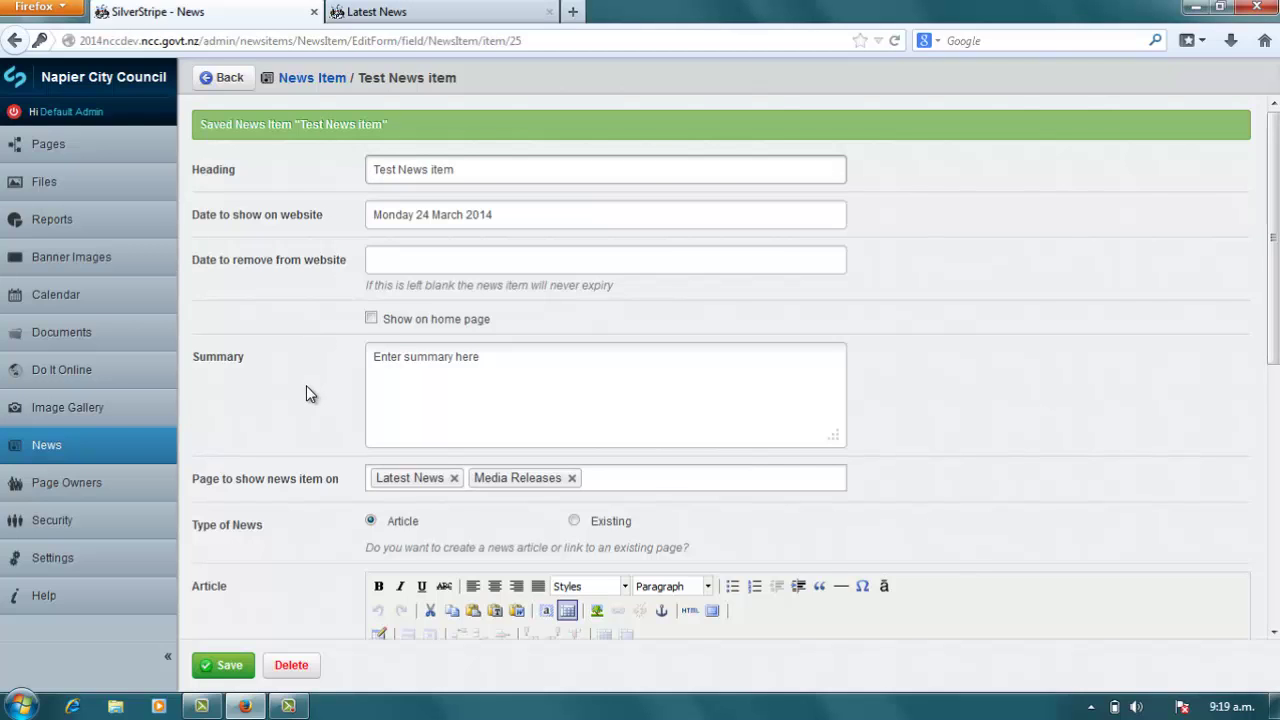
{"action": "left_click", "coordinate": [80, 447]}
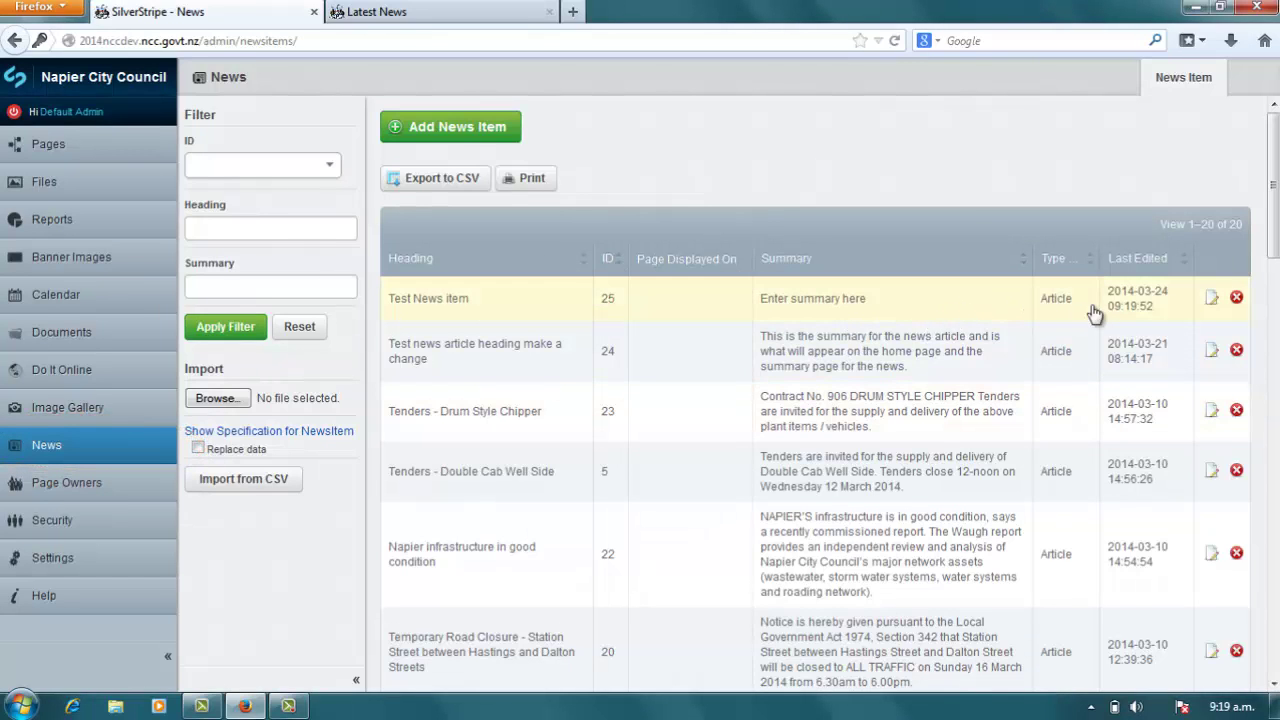
{"action": "left_click", "coordinate": [1212, 300]}
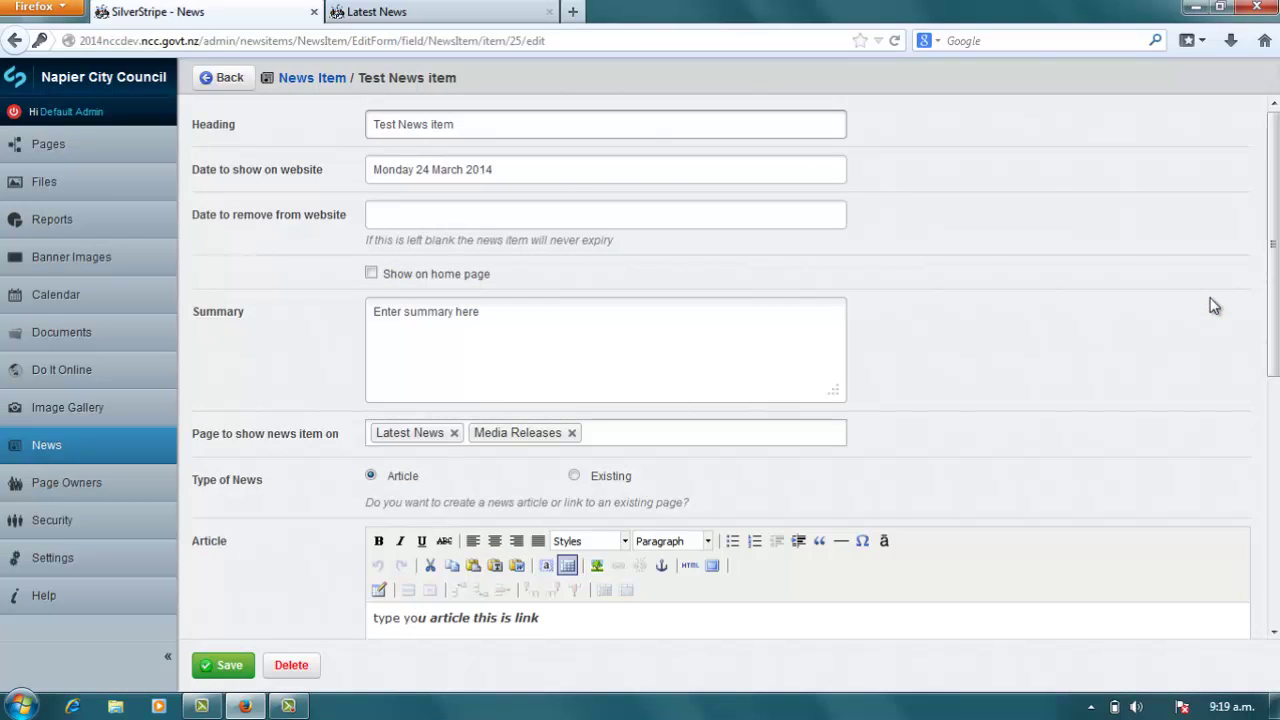
- Append "and make it longer" to the summary, enable Show on home page, and save the news item
{"action": "mouse_move", "coordinate": [1274, 202]}
{"action": "left_mouse_down"}
{"action": "mouse_move", "coordinate": [1270, 472]}
{"action": "mouse_move", "coordinate": [1276, 200]}
{"action": "left_mouse_up"}
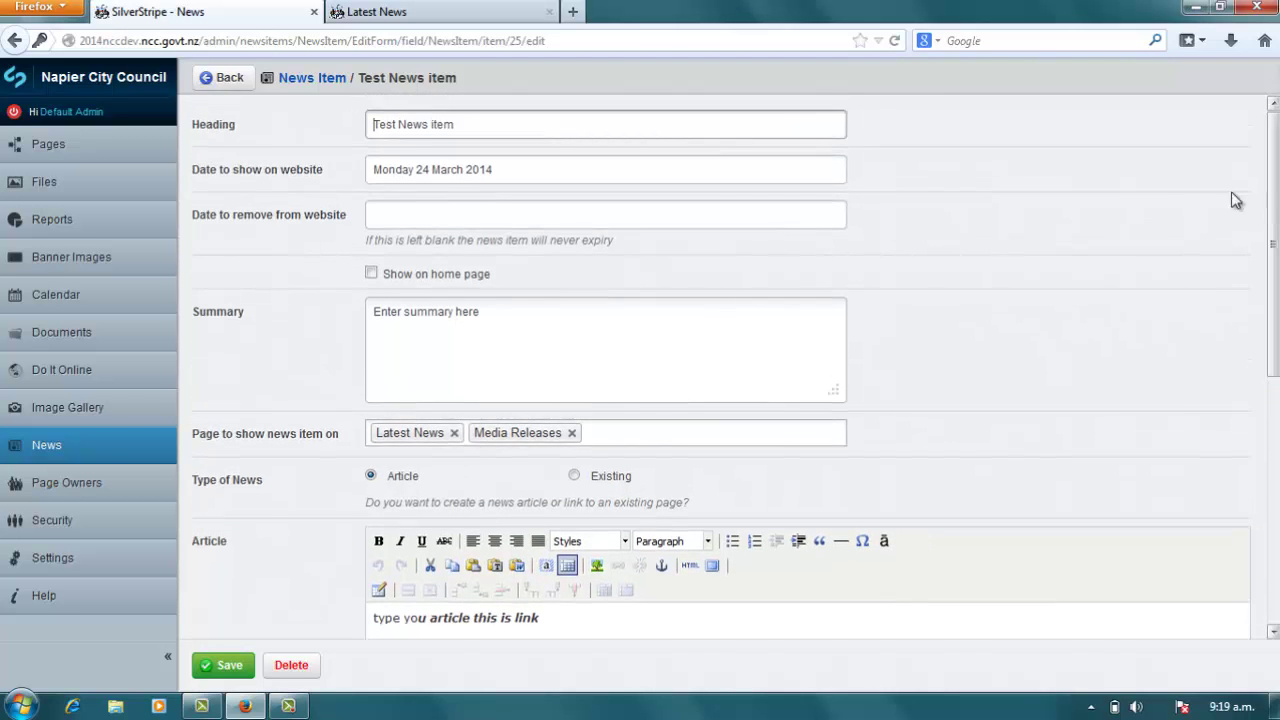
{"action": "left_click", "coordinate": [597, 338]}
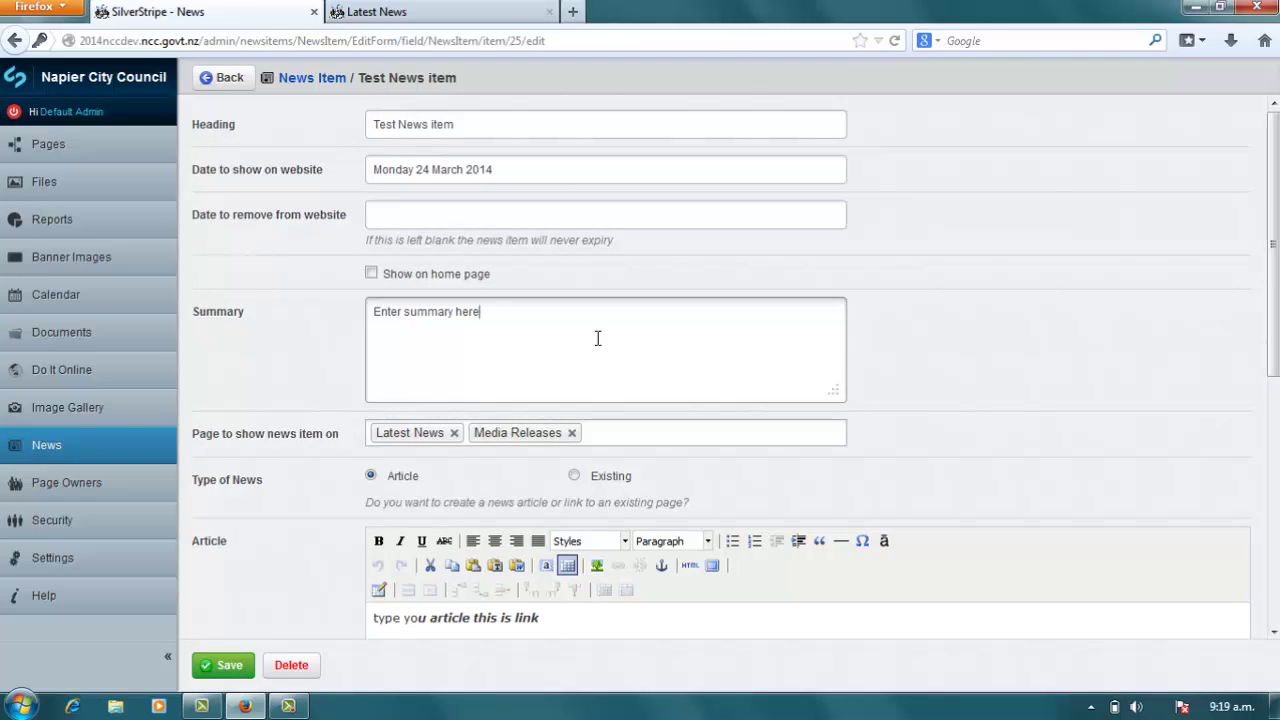
{"action": "type", "text": "and make it longer"}
{"action": "left_click", "coordinate": [372, 275]}
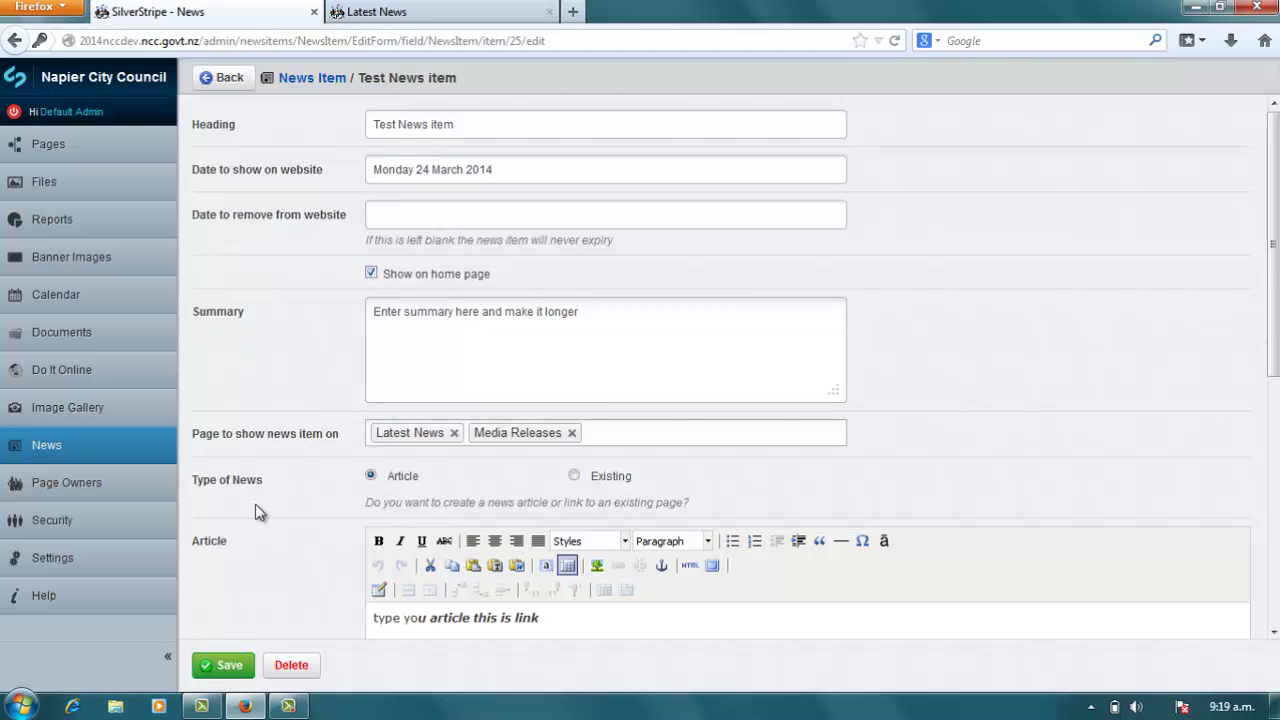
{"action": "left_click", "coordinate": [222, 666]}
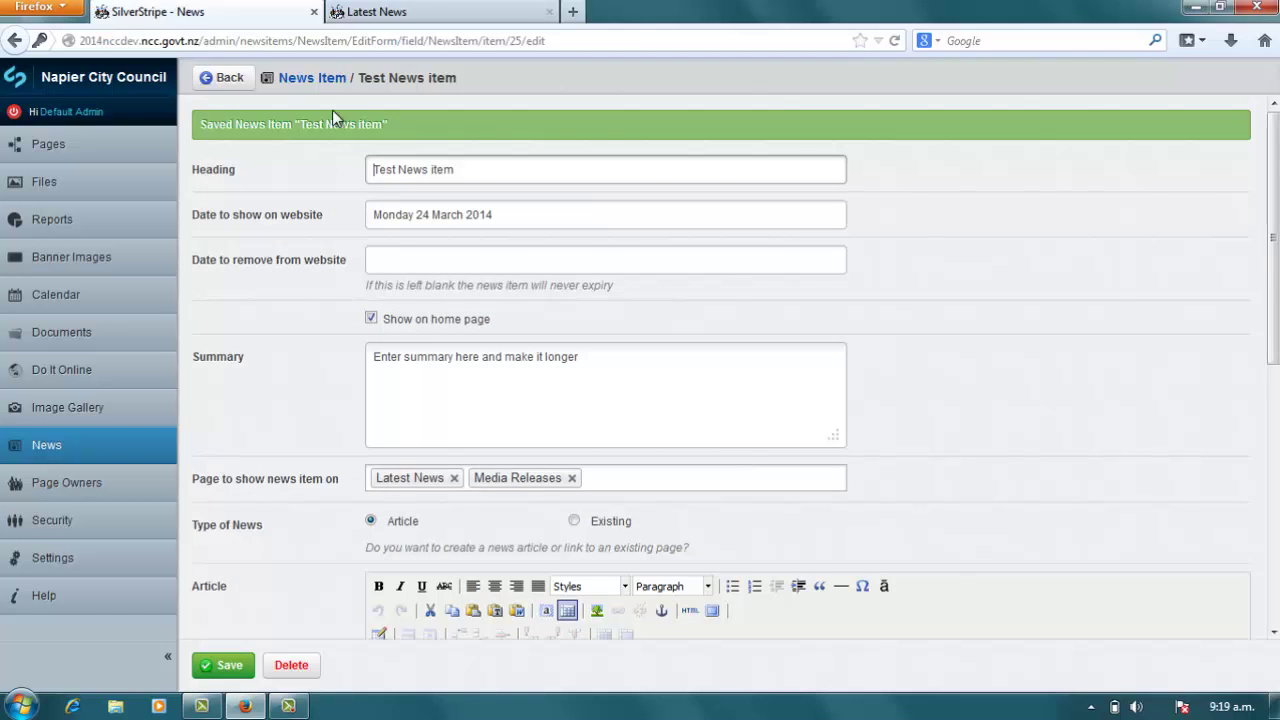
- Reload the article on the public website and return to the Latest News listing to check the item's updated summary
{"action": "left_click", "coordinate": [527, 10]}
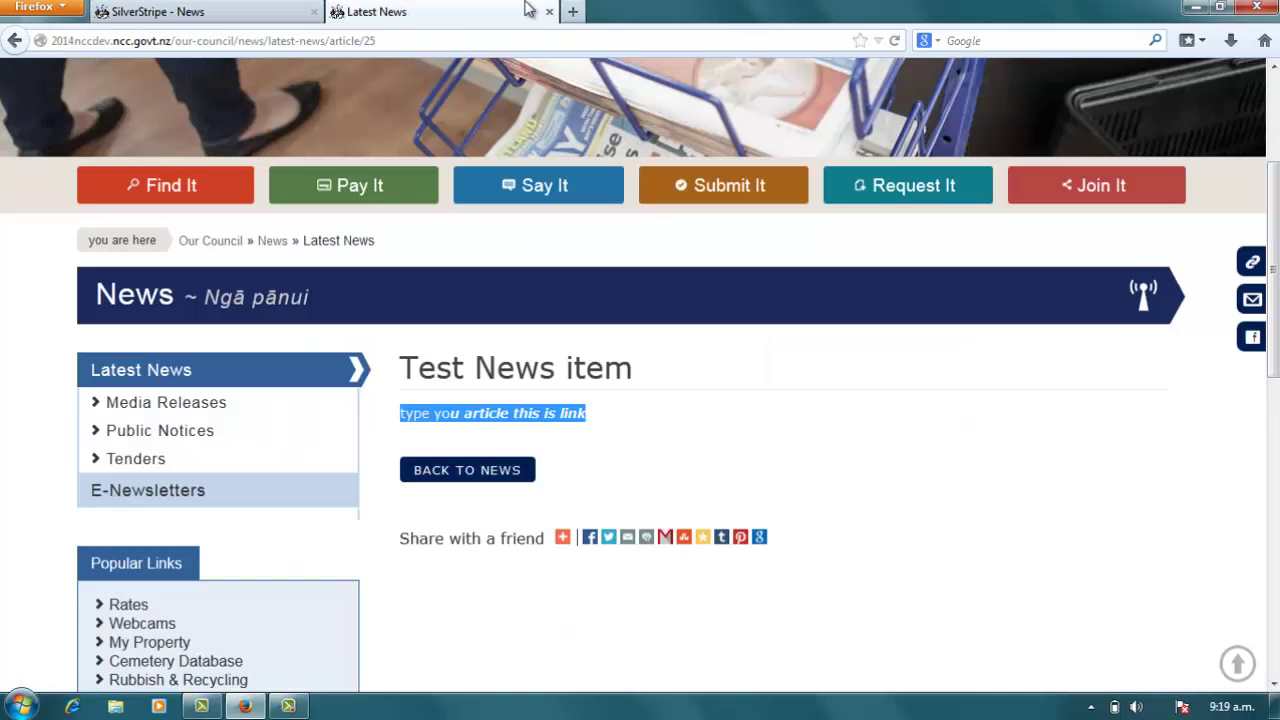
{"action": "left_click", "coordinate": [895, 41]}
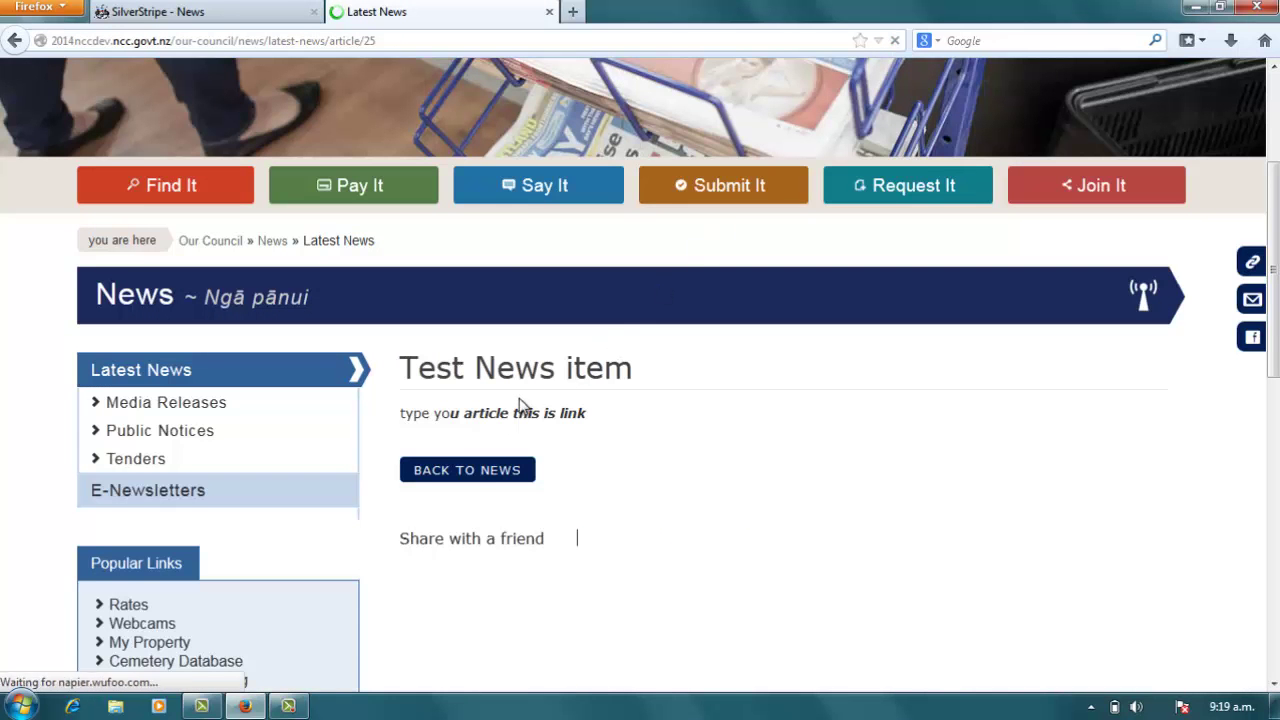
{"action": "left_click", "coordinate": [477, 476]}
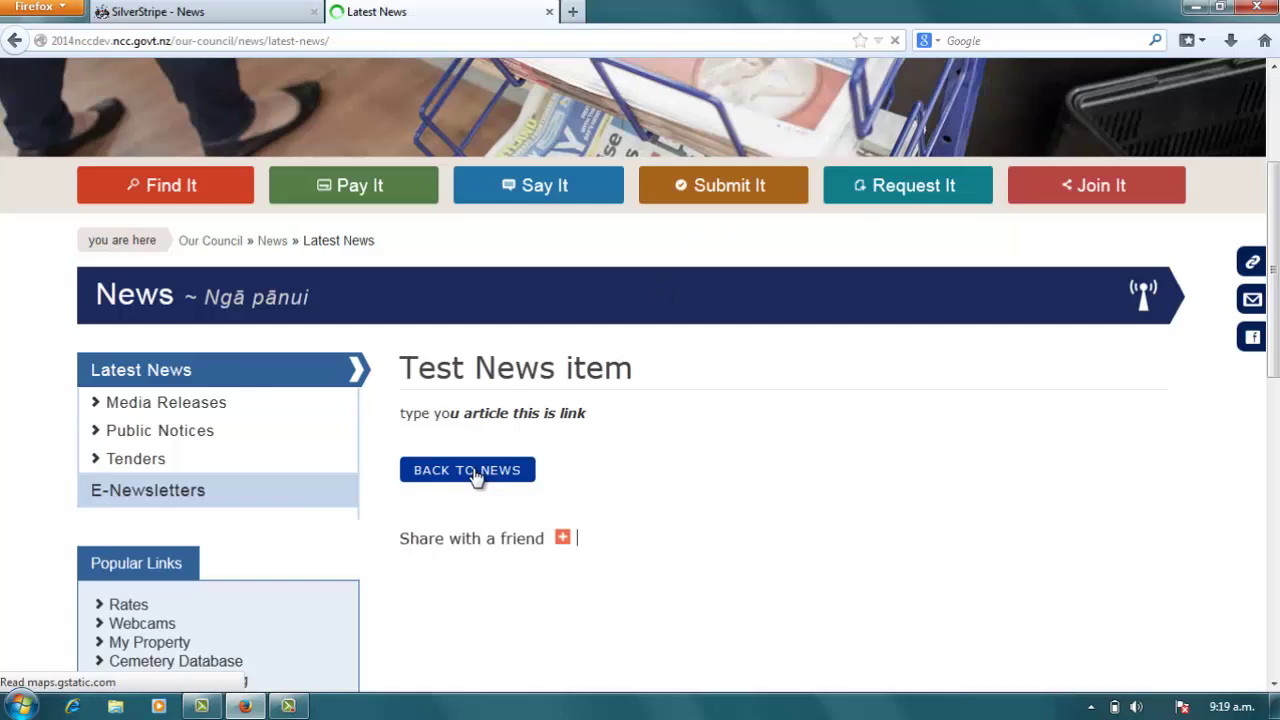
{"action": "scroll", "coordinate": [675, 340], "scroll_direction": "down", "scroll_amount": 5}
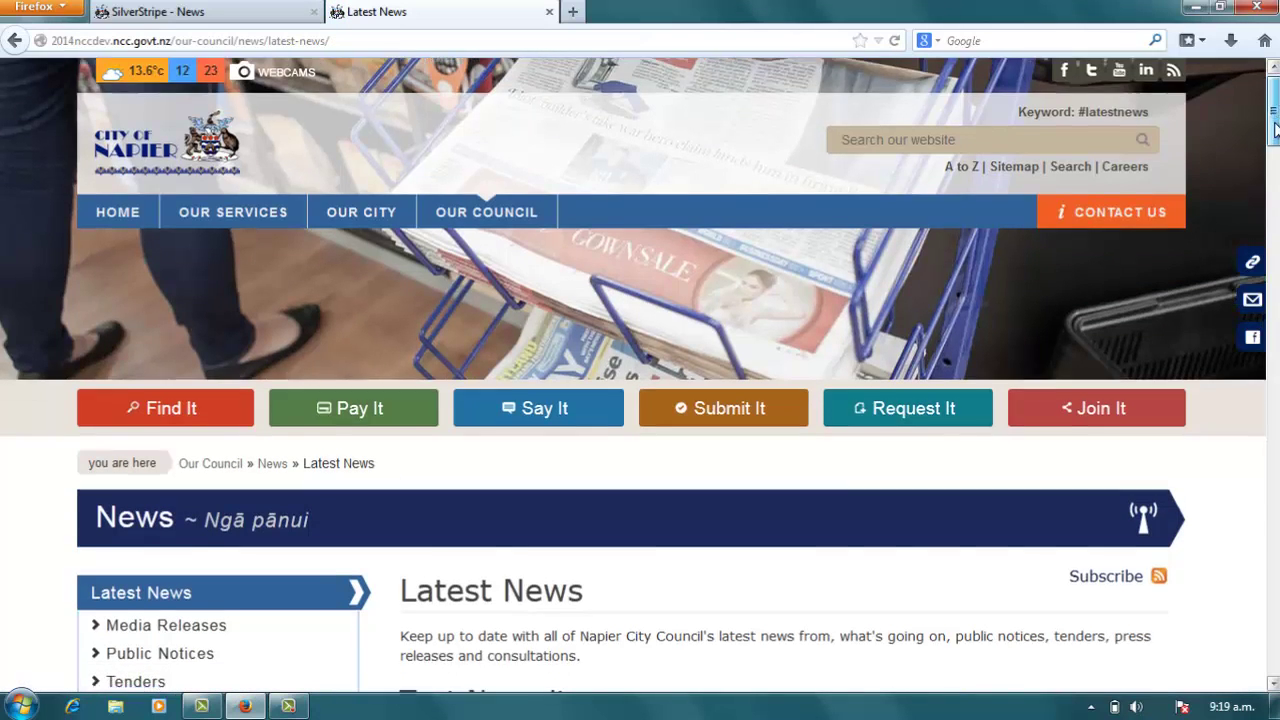
{"action": "scroll", "coordinate": [675, 340], "scroll_direction": "up", "scroll_amount": 2}
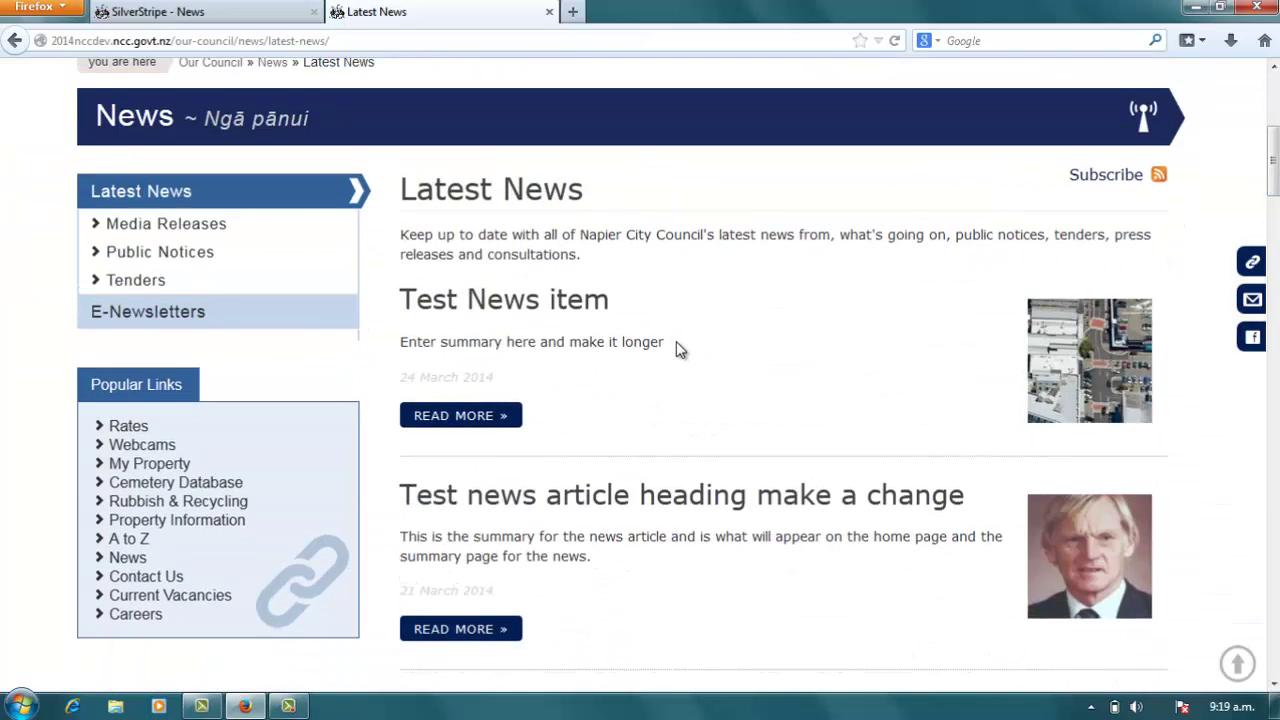
{"action": "left_click_drag", "start_coordinate": [676, 341], "coordinate": [515, 348]}
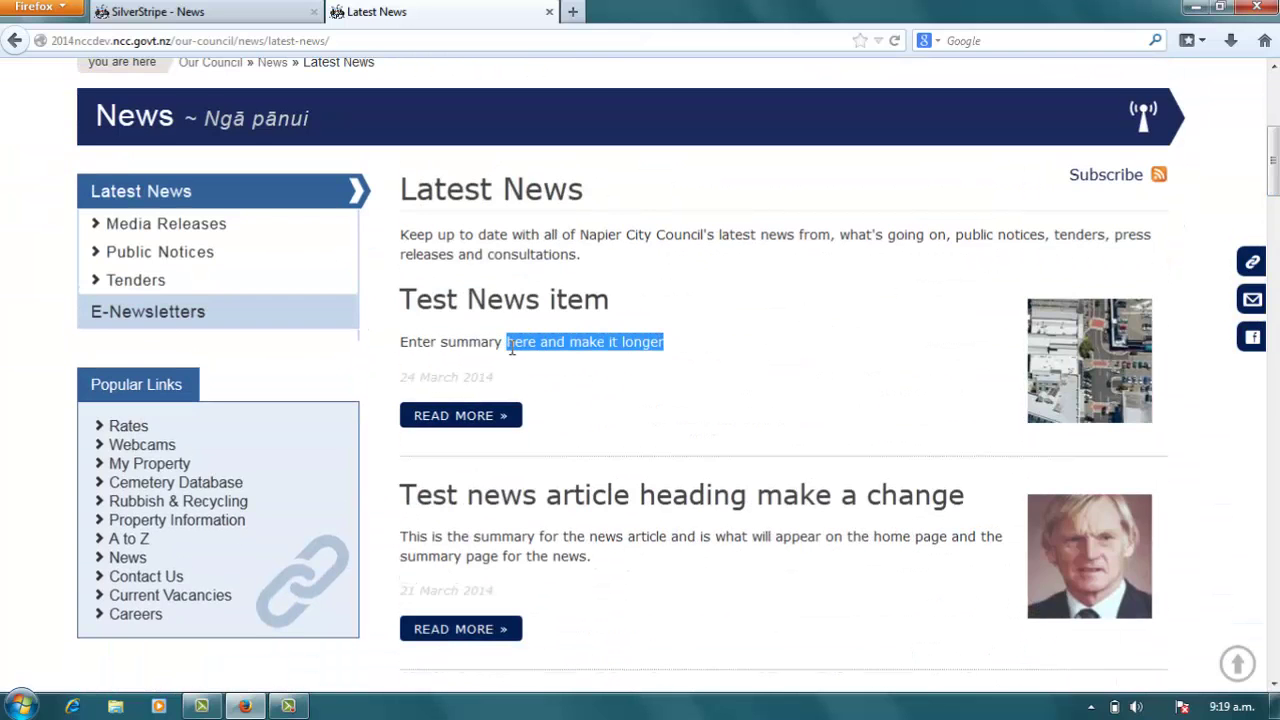
{"action": "left_click_drag", "start_coordinate": [1274, 155], "coordinate": [1274, 107]}
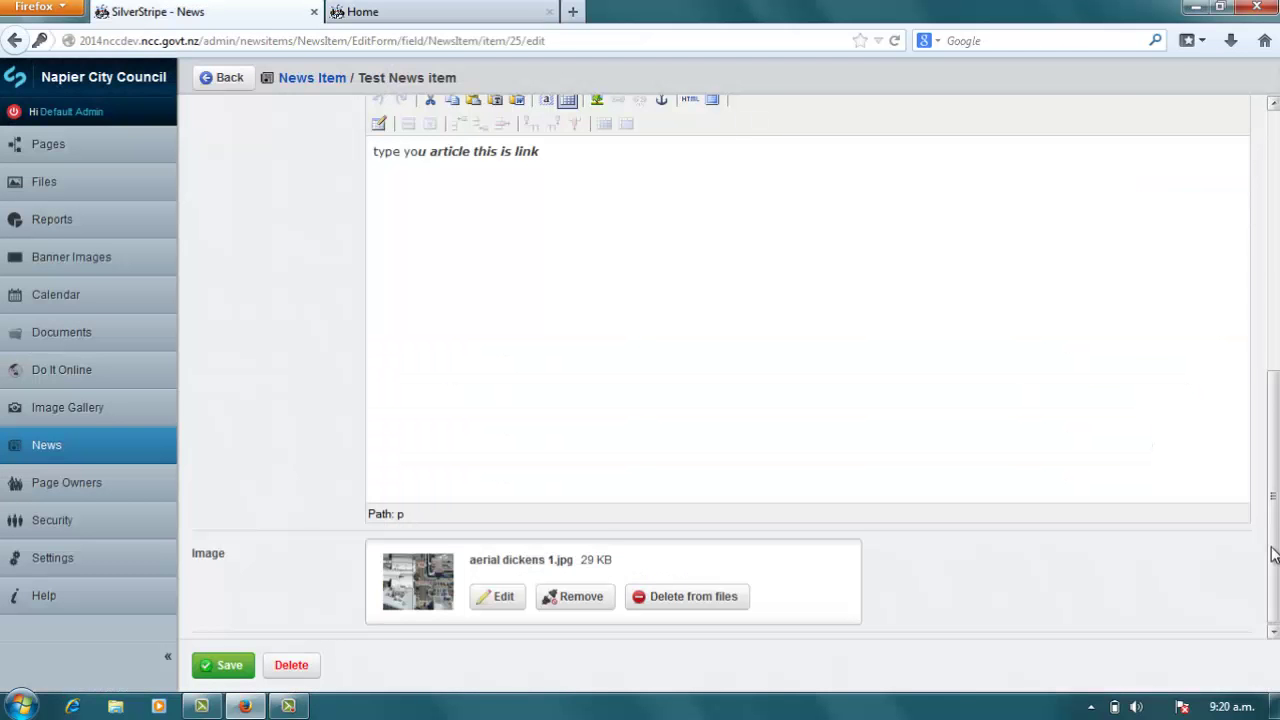